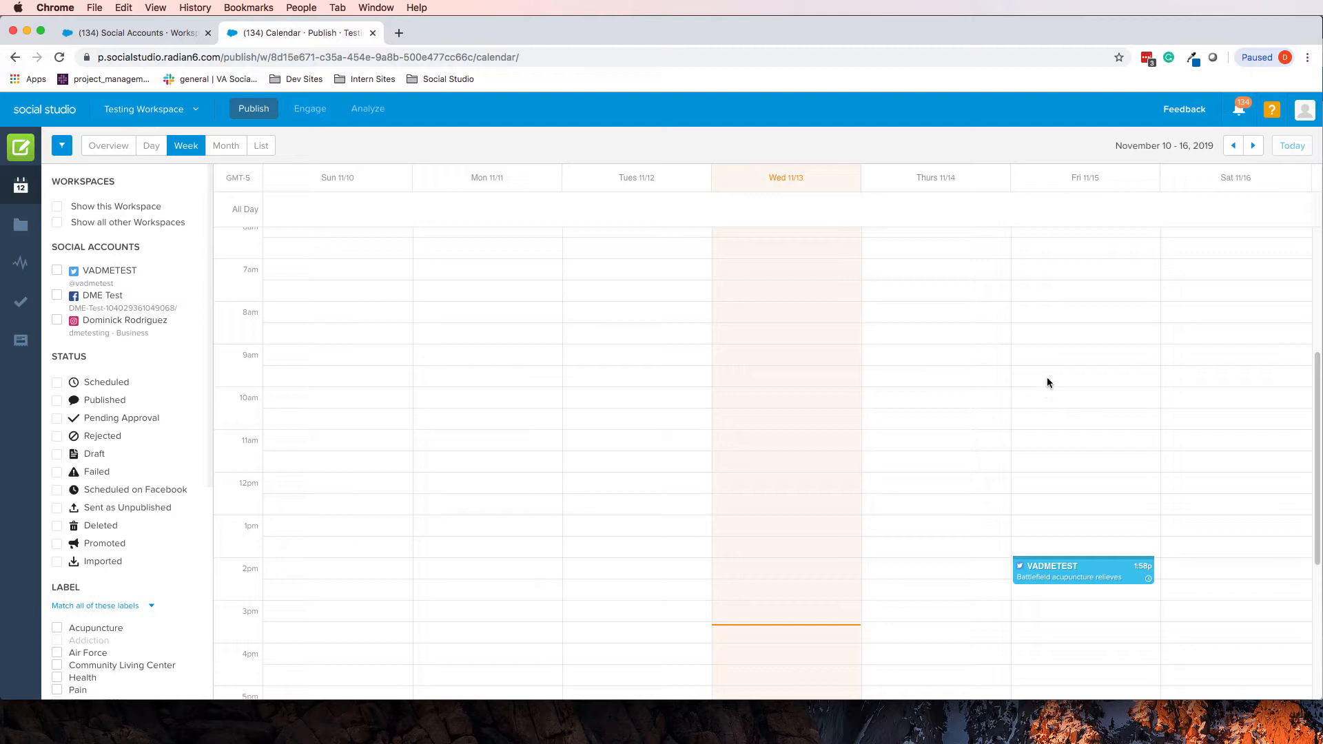
Start a new post in an empty Friday 11/15 slot of the week calendar
left_click(1046, 376)
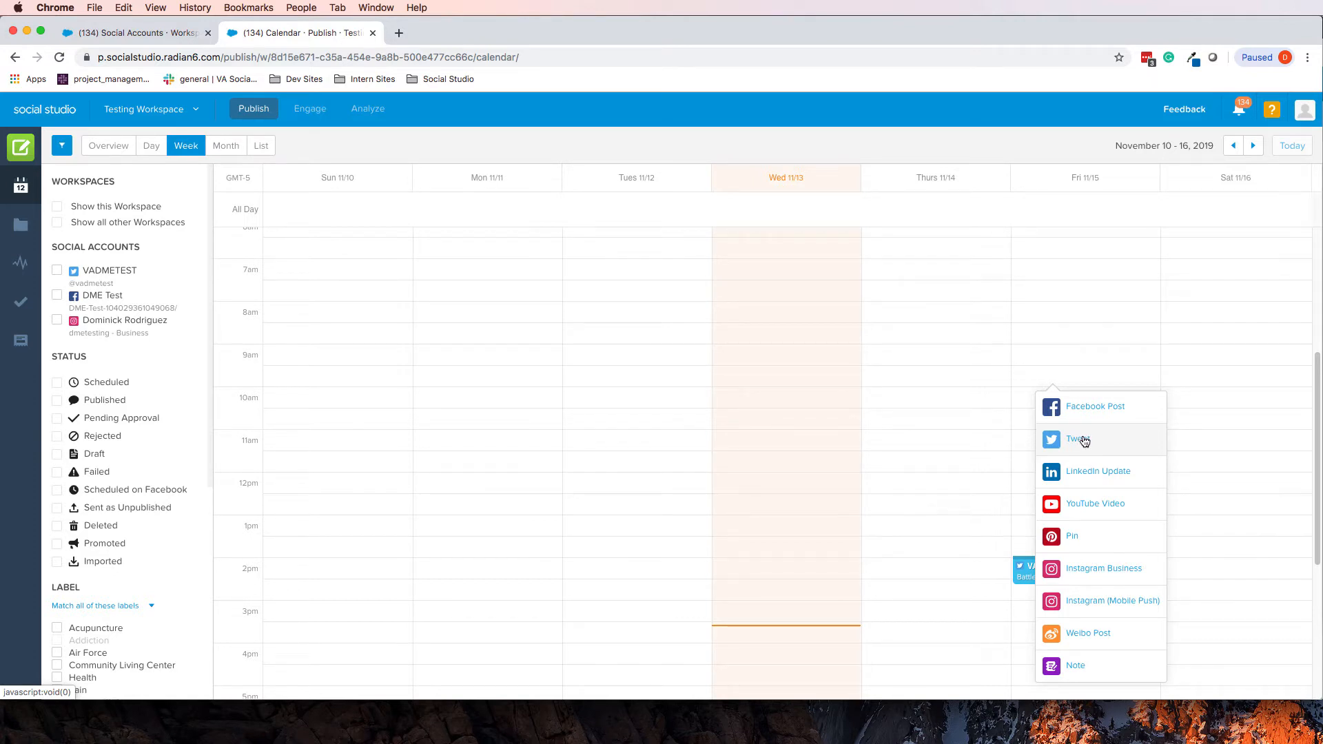
Create a new Tweet in the Friday 11:00 am slot
left_click(1172, 381)
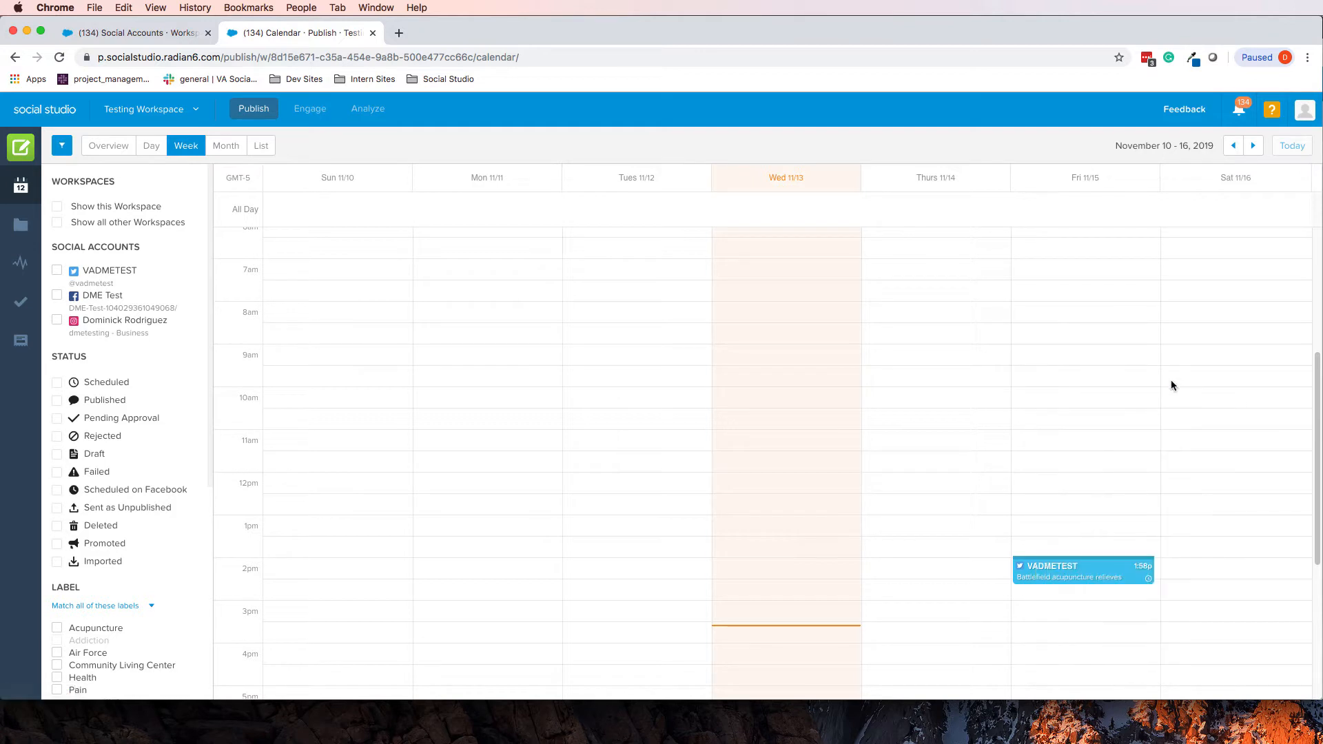
left_click(1080, 402)
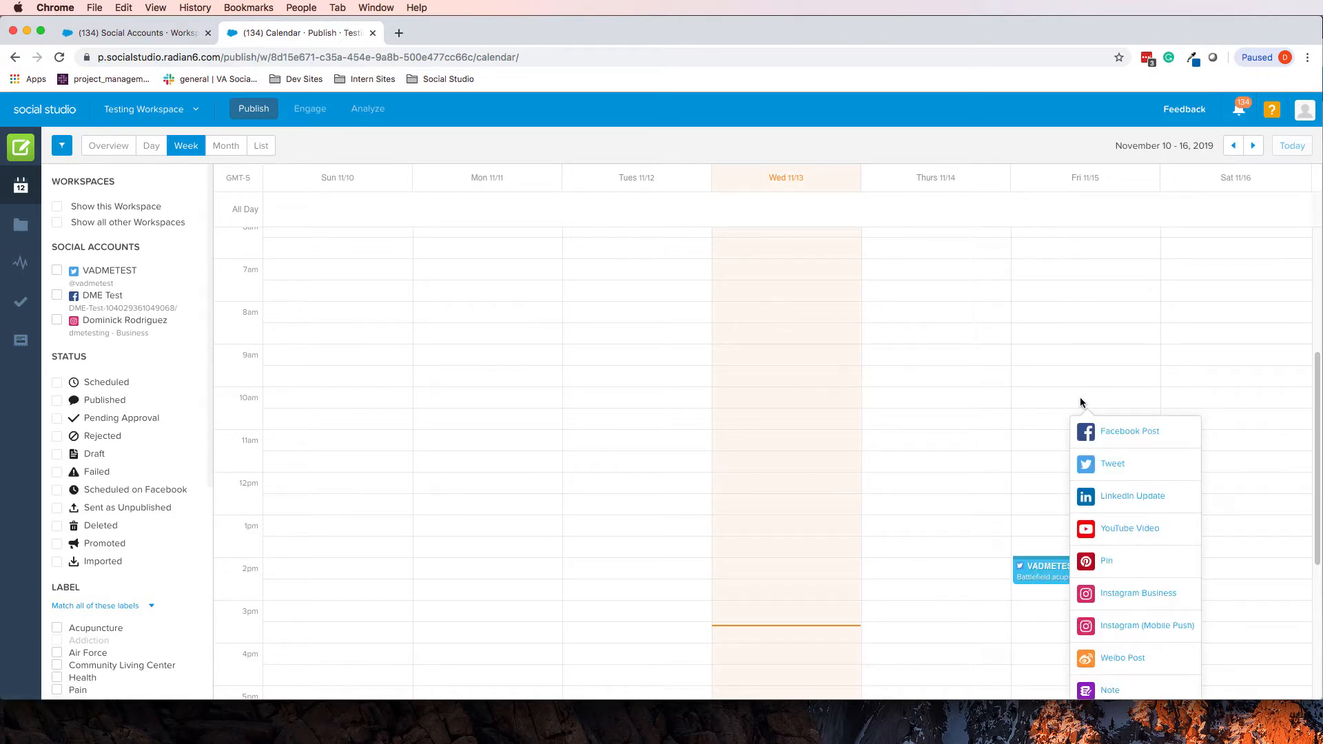
left_click(1080, 402)
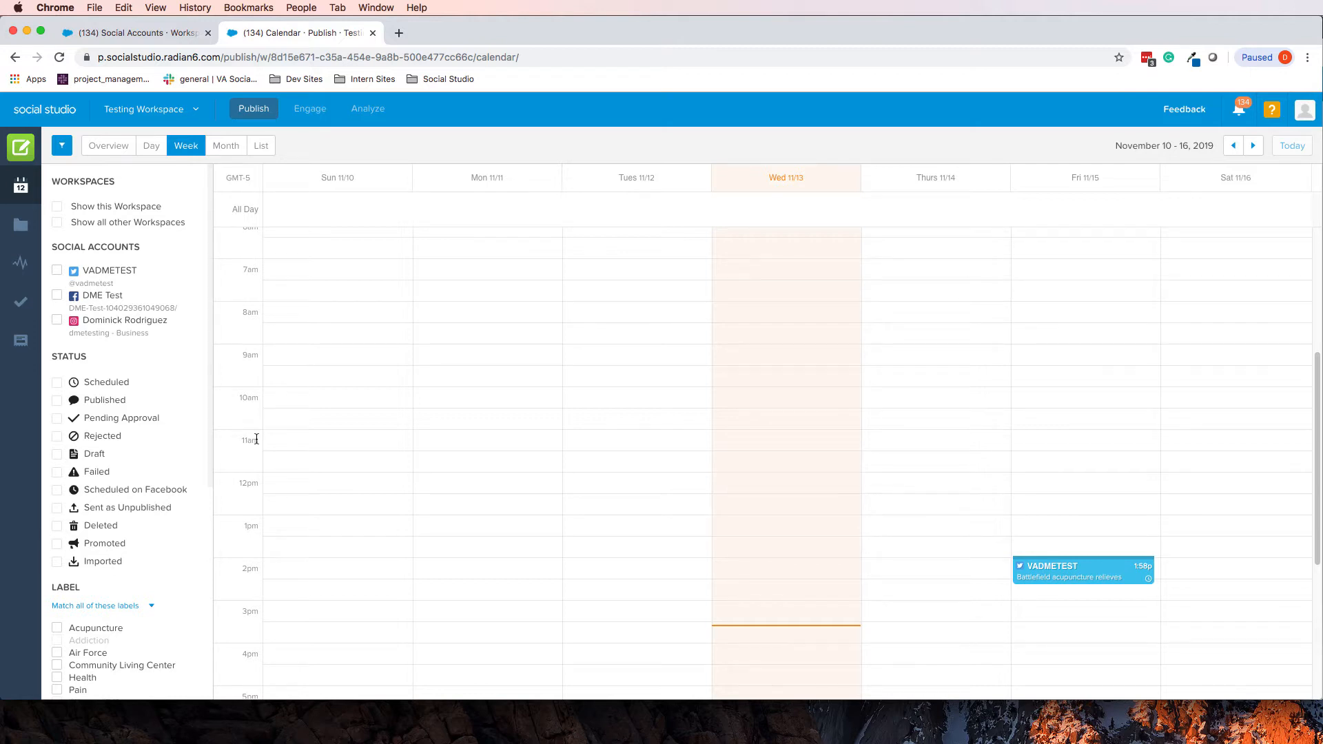
left_click(1079, 444)
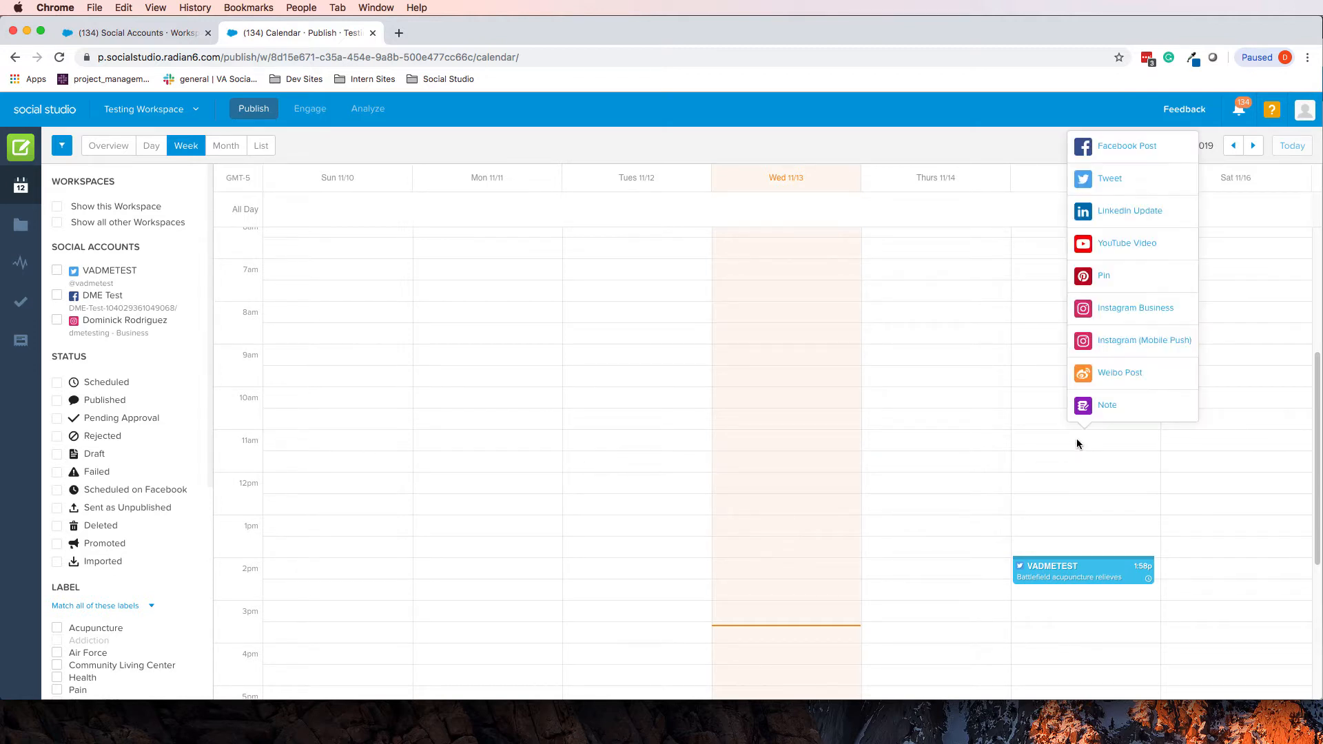
left_click(1124, 187)
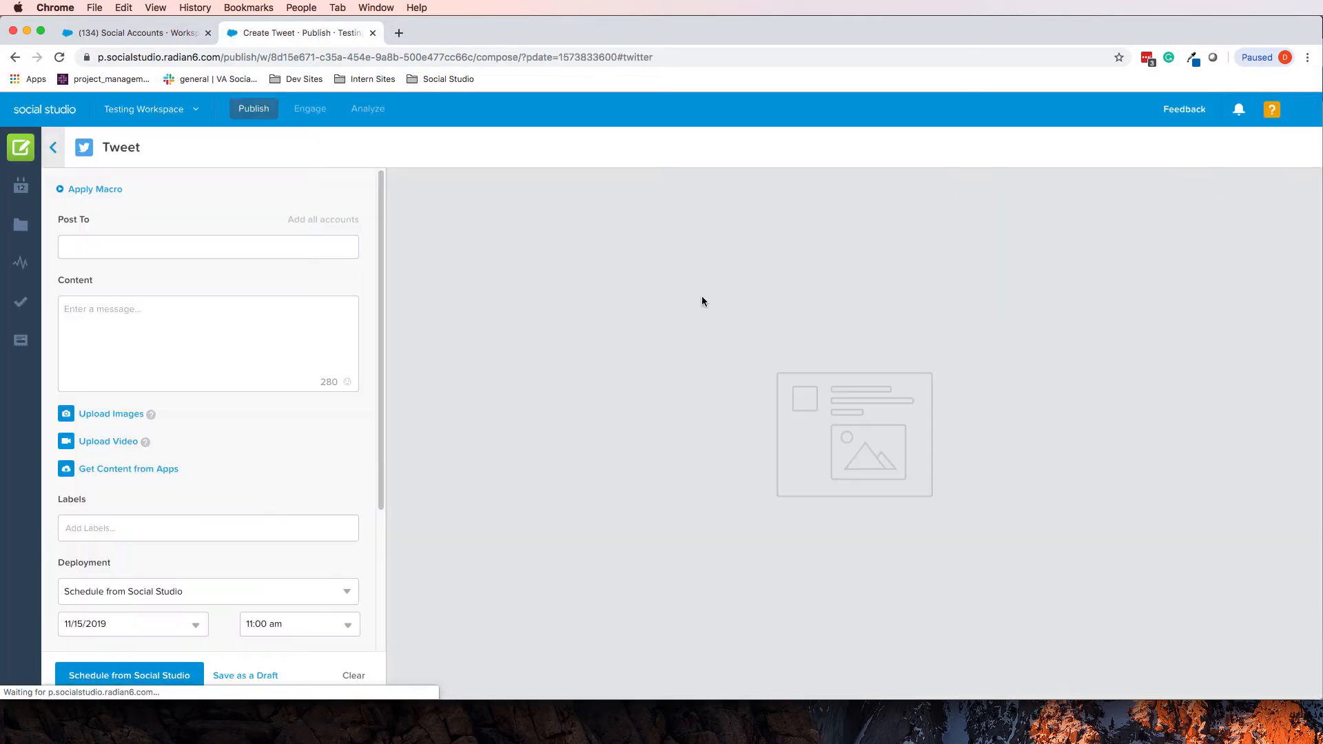
Confirm the 11/15/2019 schedule date, then place the cursor in the Content box
scroll(138, 372, "down", 5)
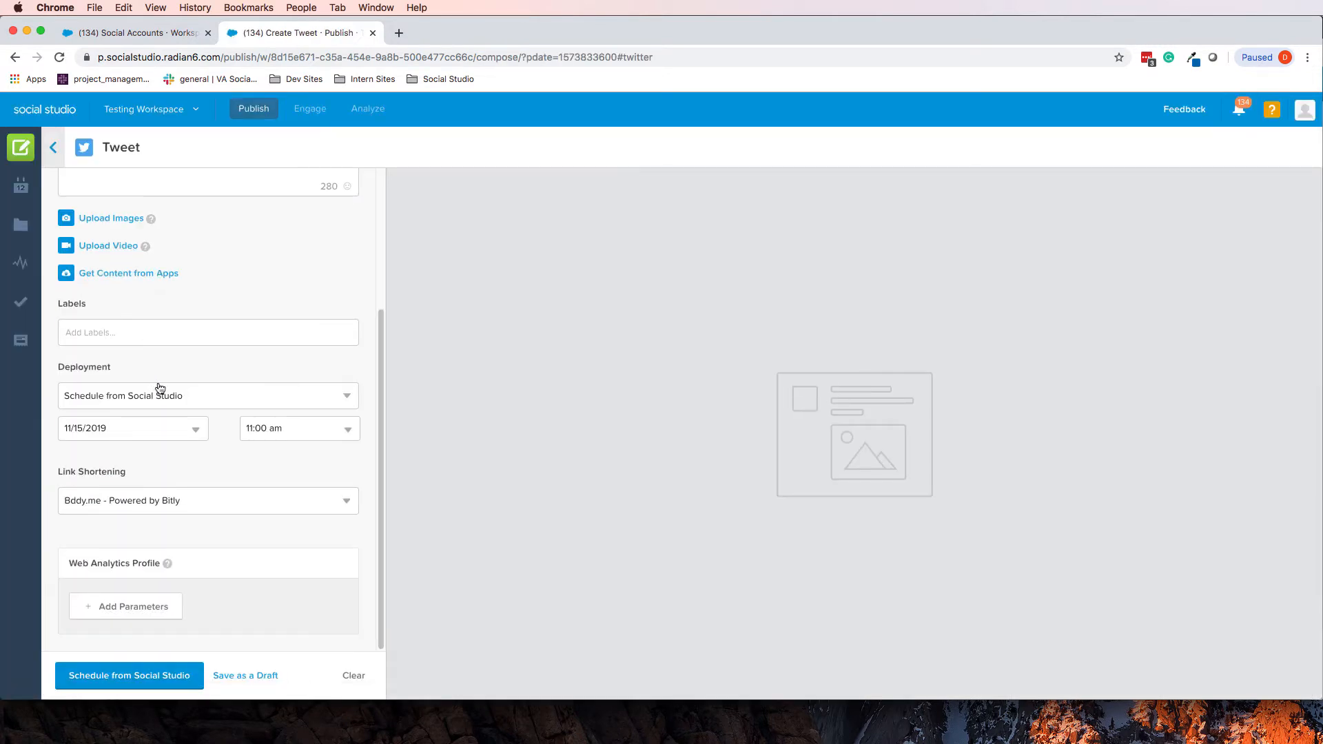
left_click(82, 433)
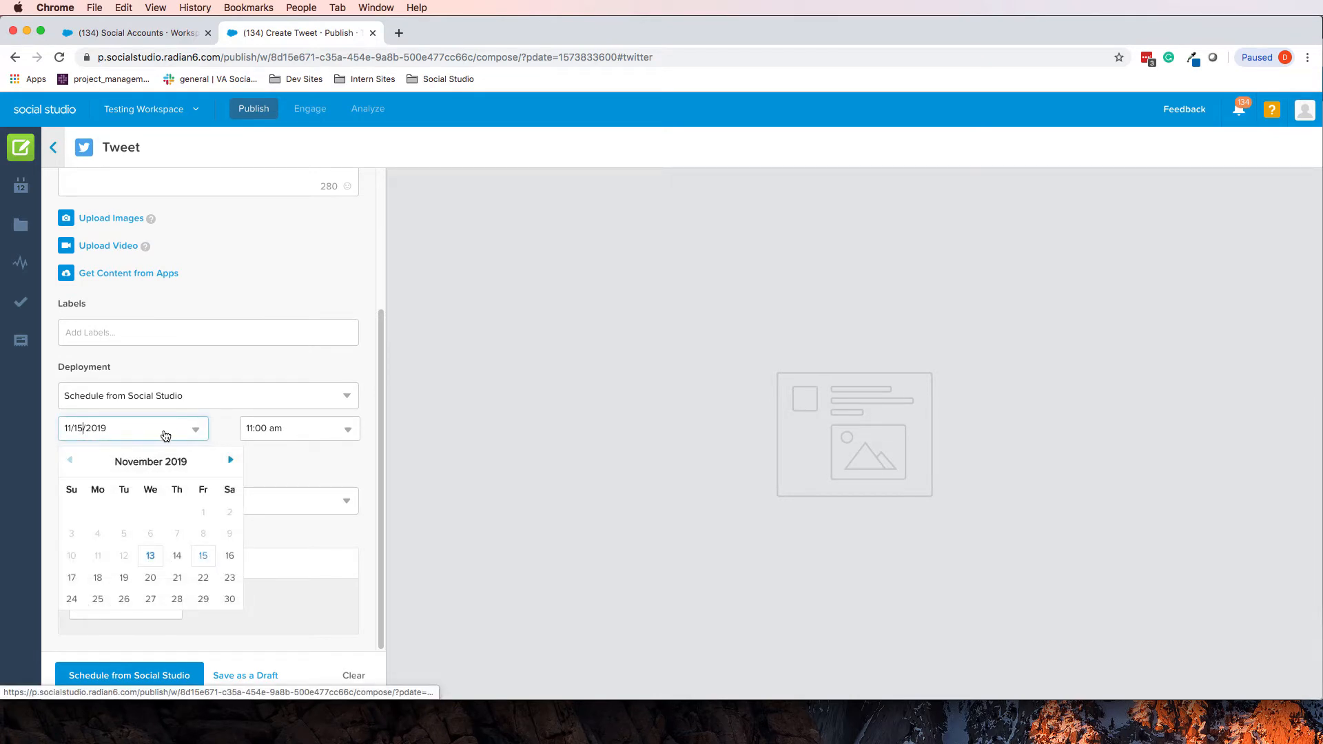
left_click(257, 288)
scroll(259, 303, "up", 5)
left_click(162, 308)
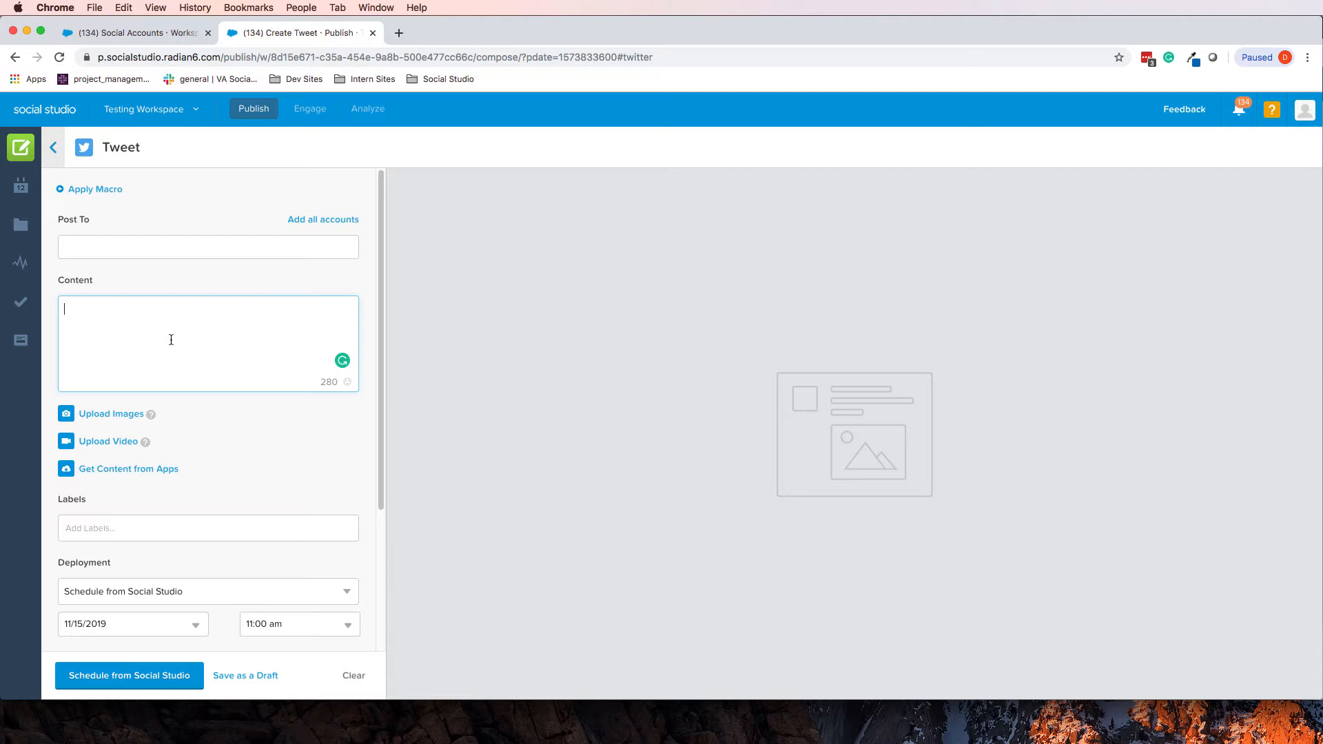
Write 'This is a sample tweet. This tweet is all about the GI Bill. #GIBill', removing stray characters typed after it
type("This is a")
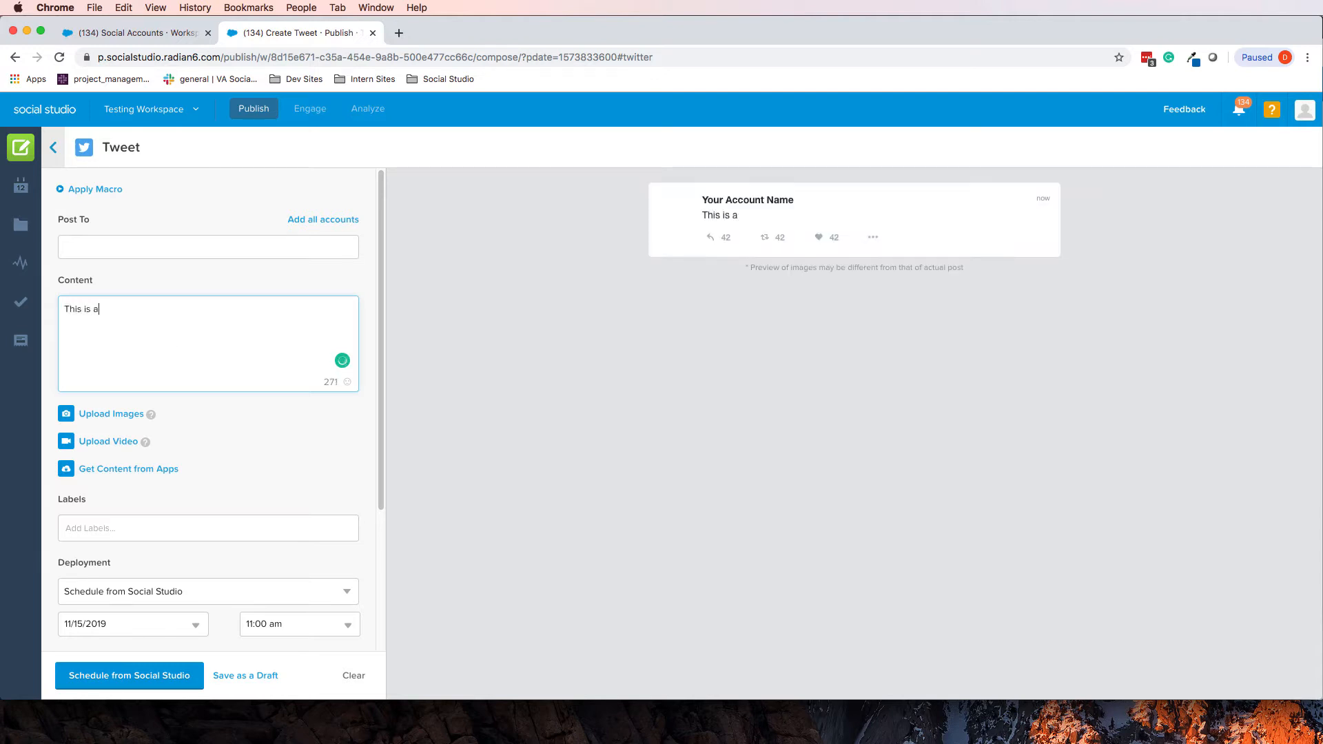
type(" sample tweet. This tweet ")
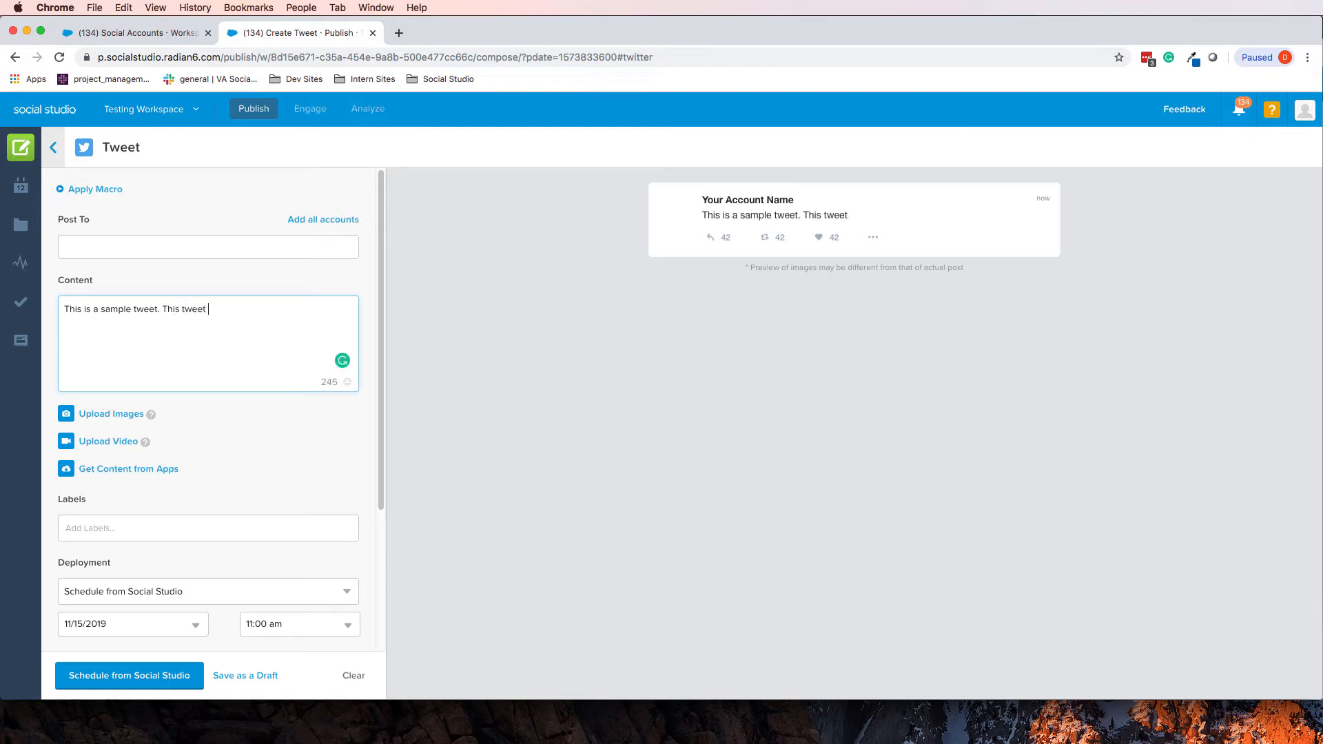
type("is all about the GI Bi")
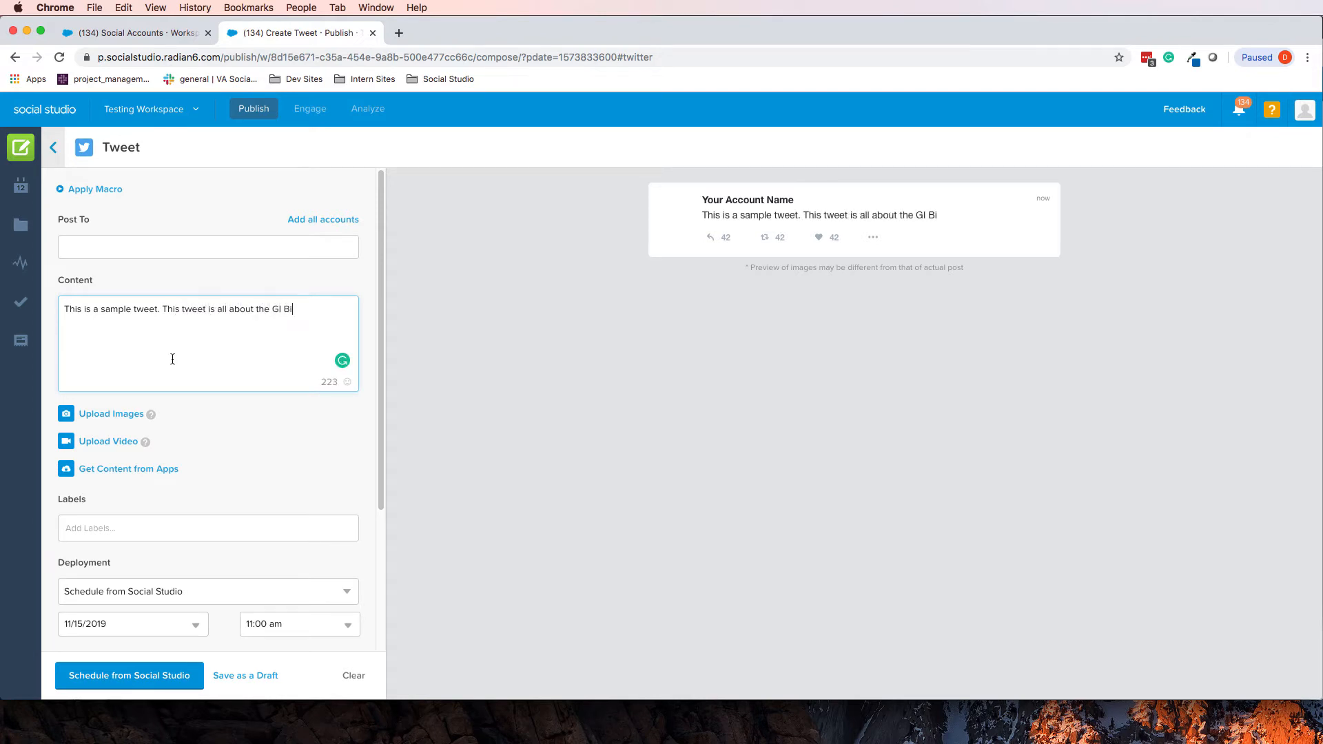
type("ll. #GIBill")
left_click(325, 382)
double_click(327, 381)
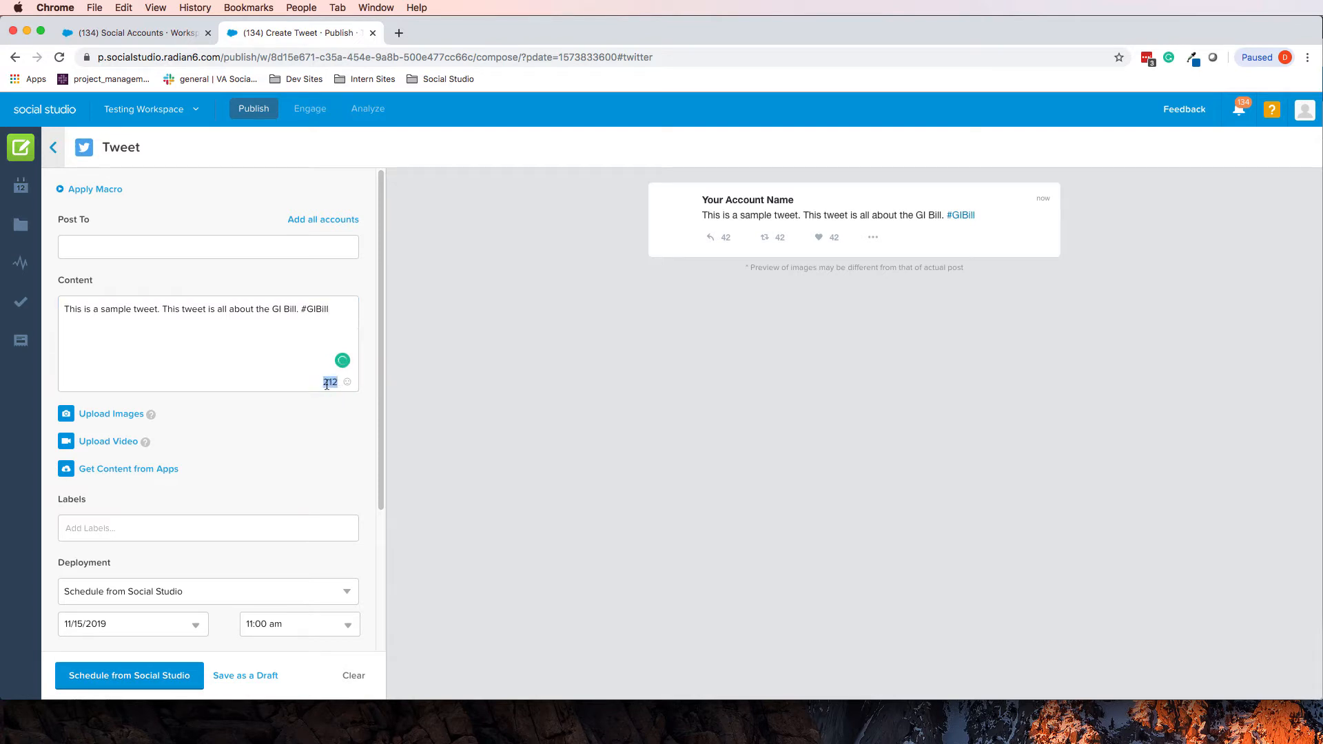
left_click(295, 366)
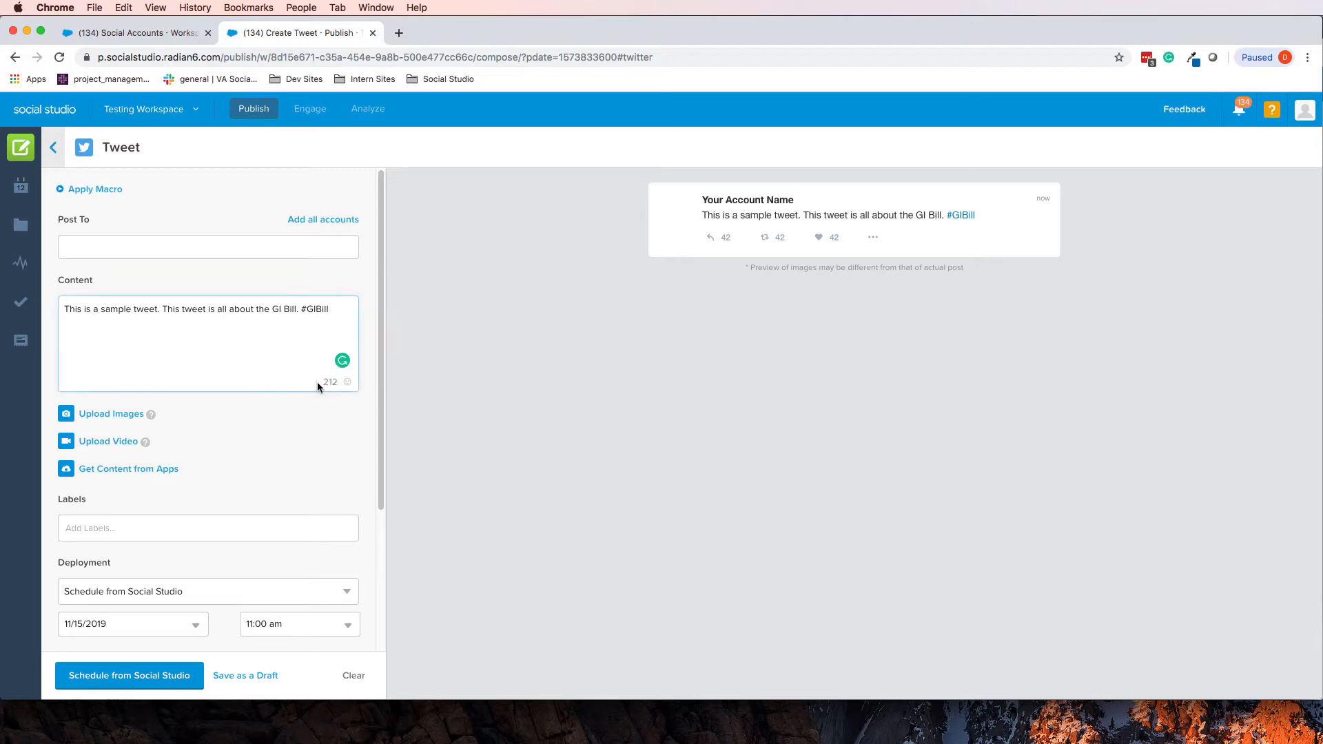
type("sdfasdf")
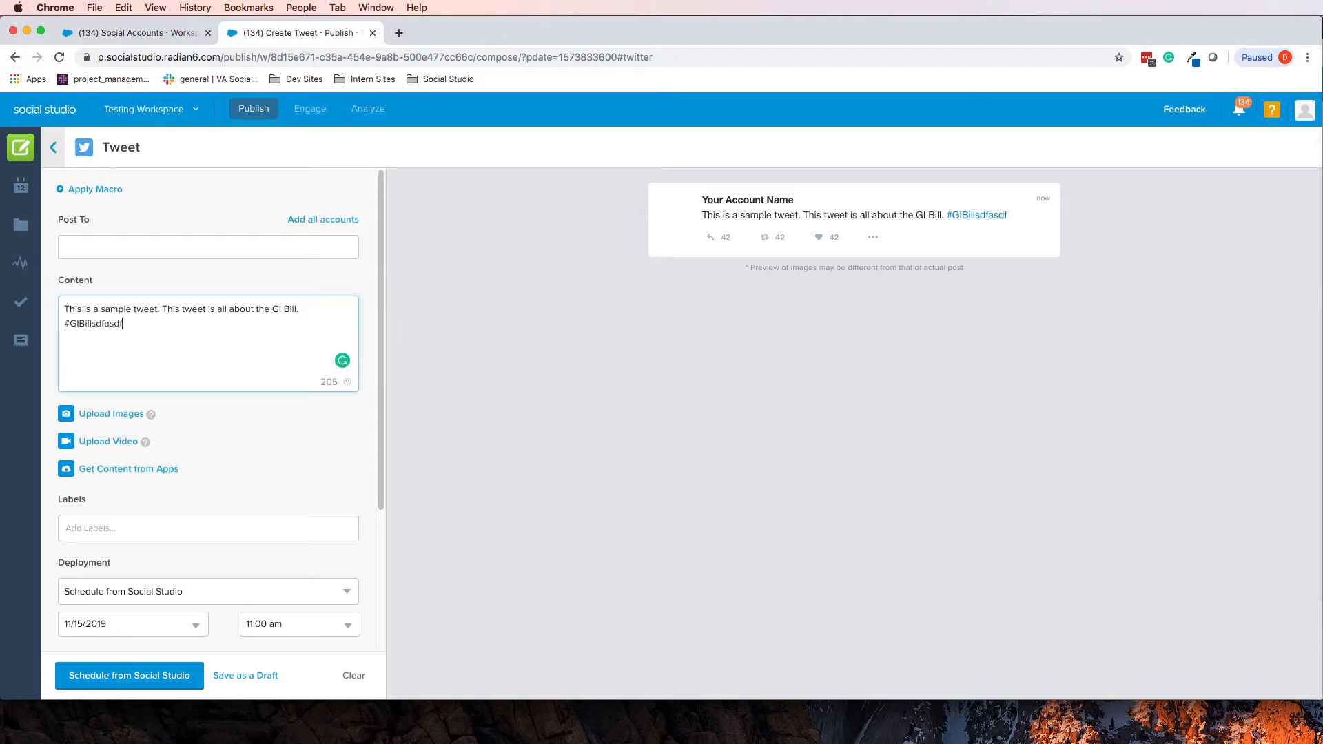
type("asdfsadfasdfasdfadfsfasd")
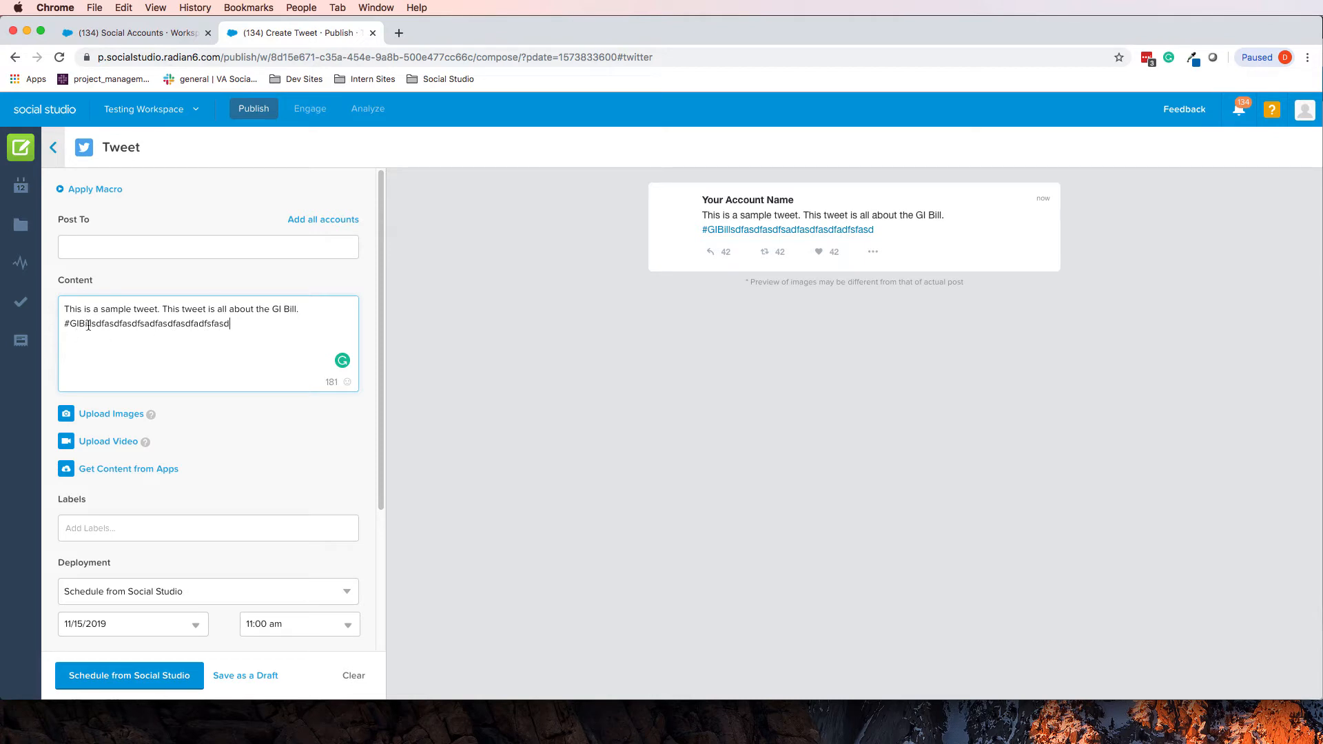
left_click_drag(92, 324, 238, 324)
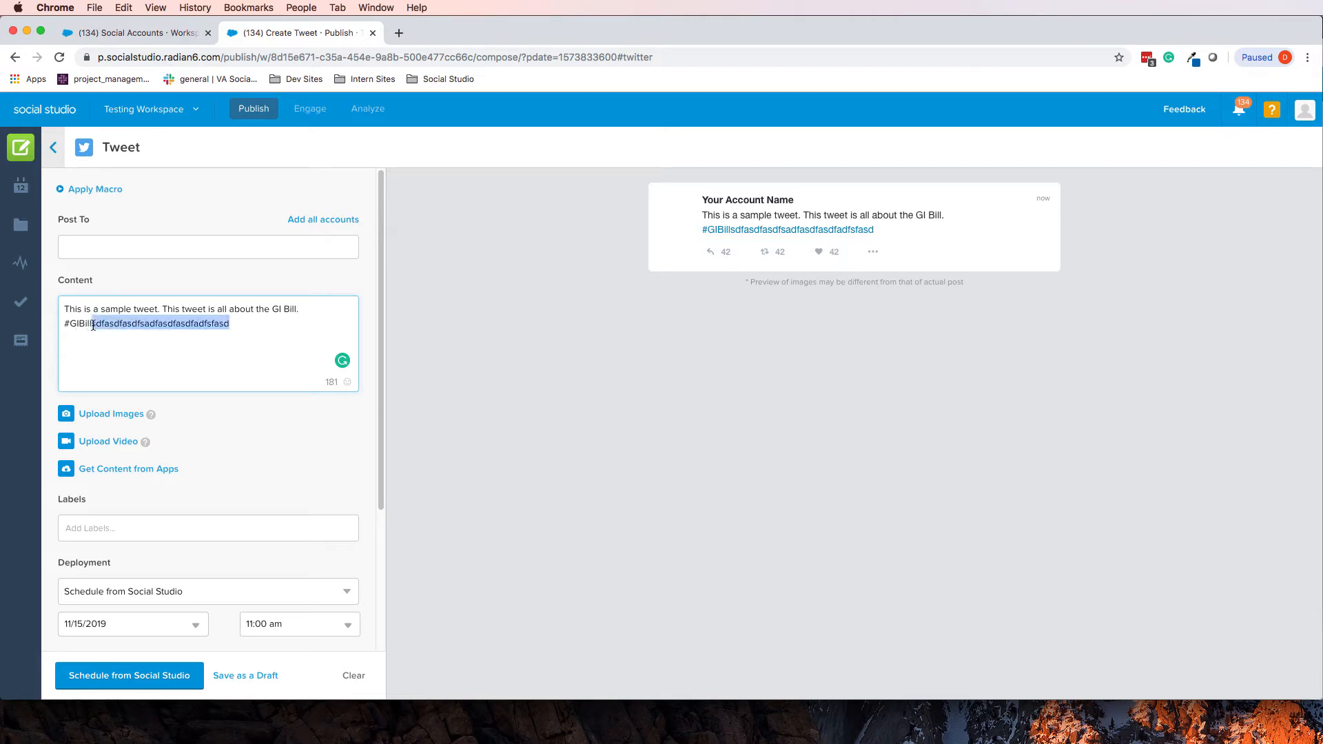
key("BackSpace")
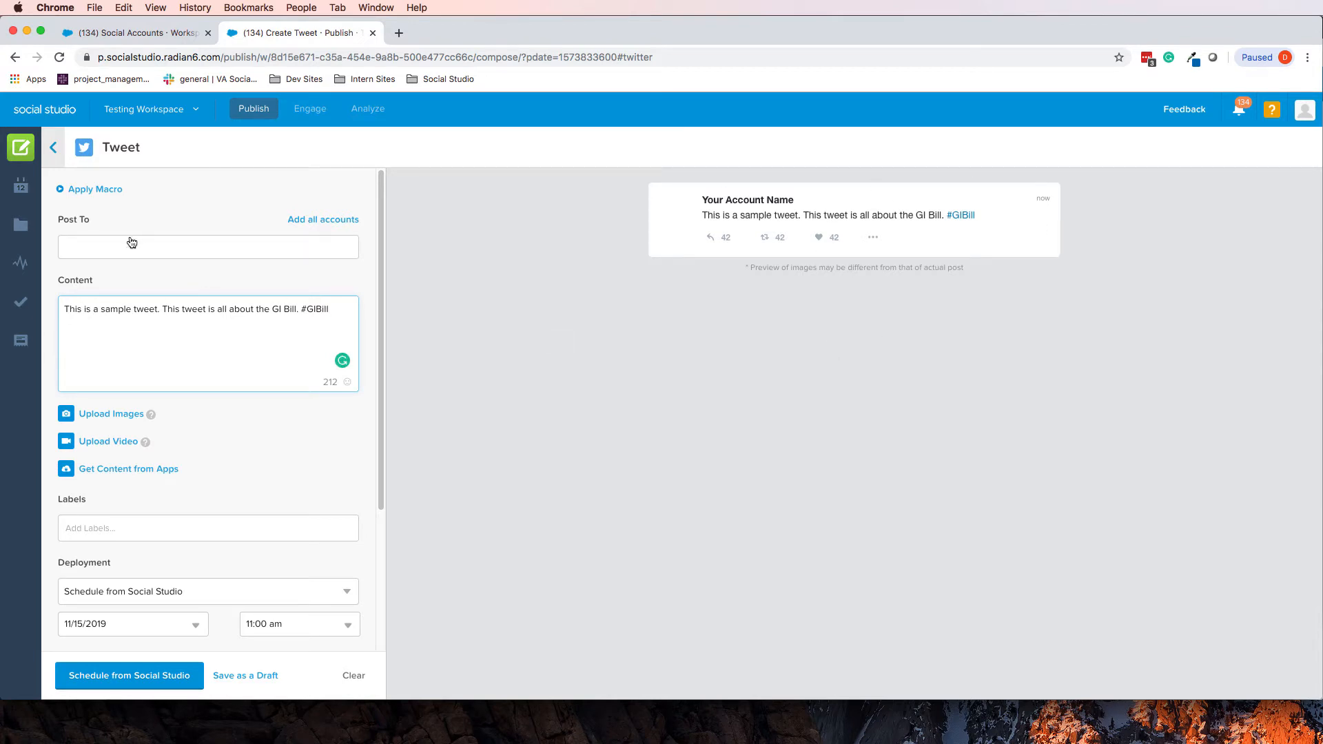
Add the test Twitter account as the tweet's recipient
left_click(89, 247)
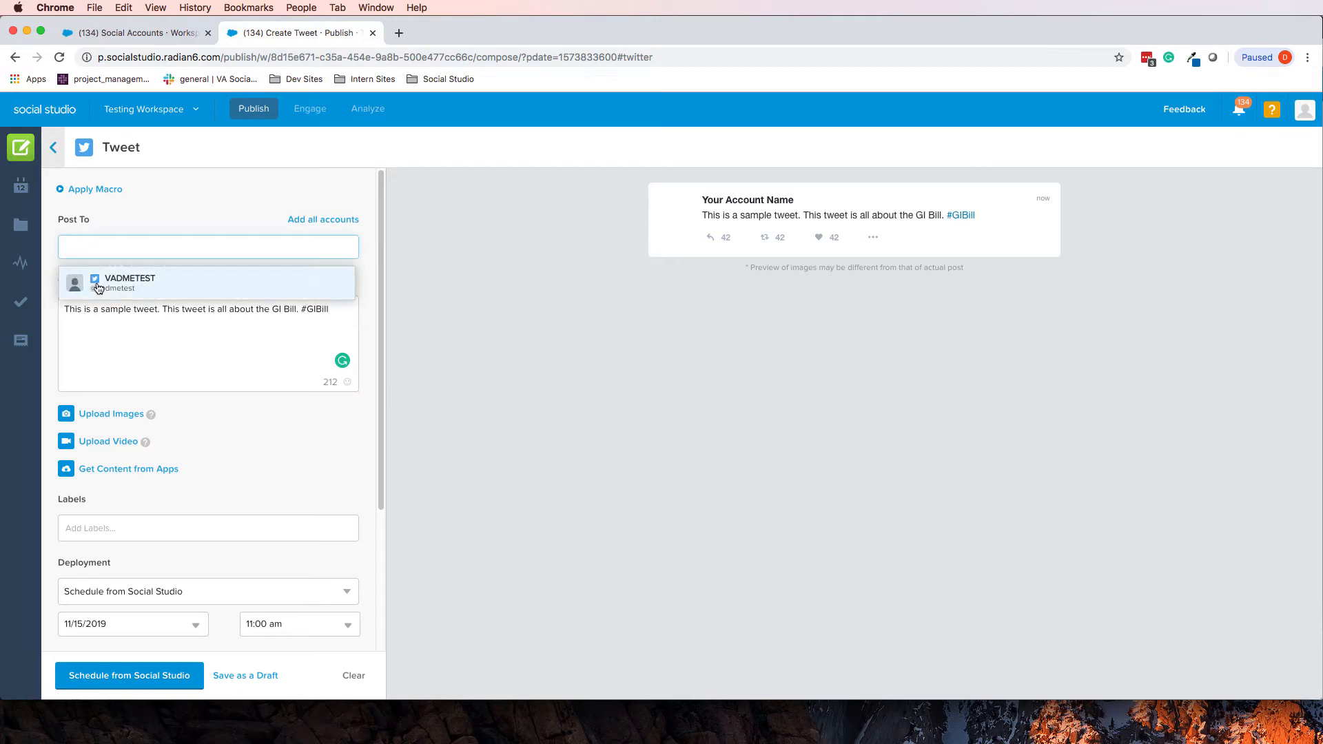
left_click(138, 282)
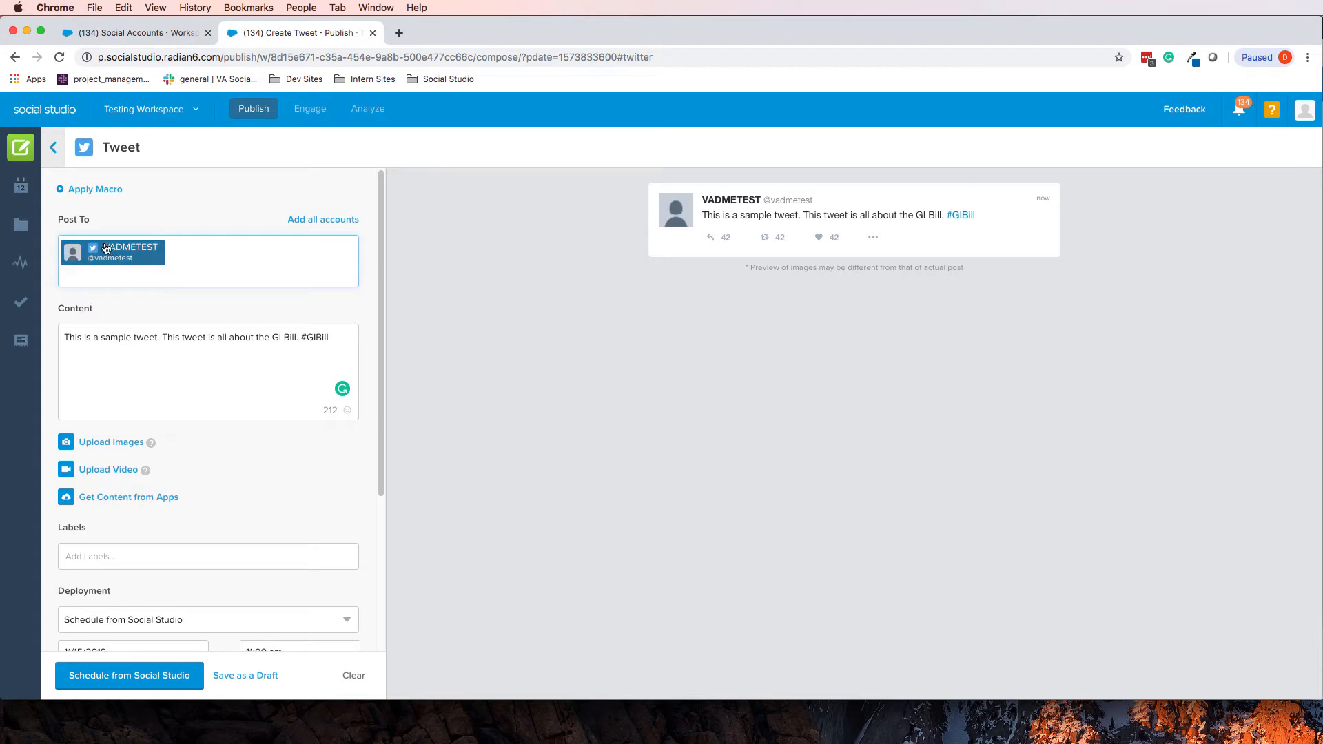
scroll(283, 342, "down", 5)
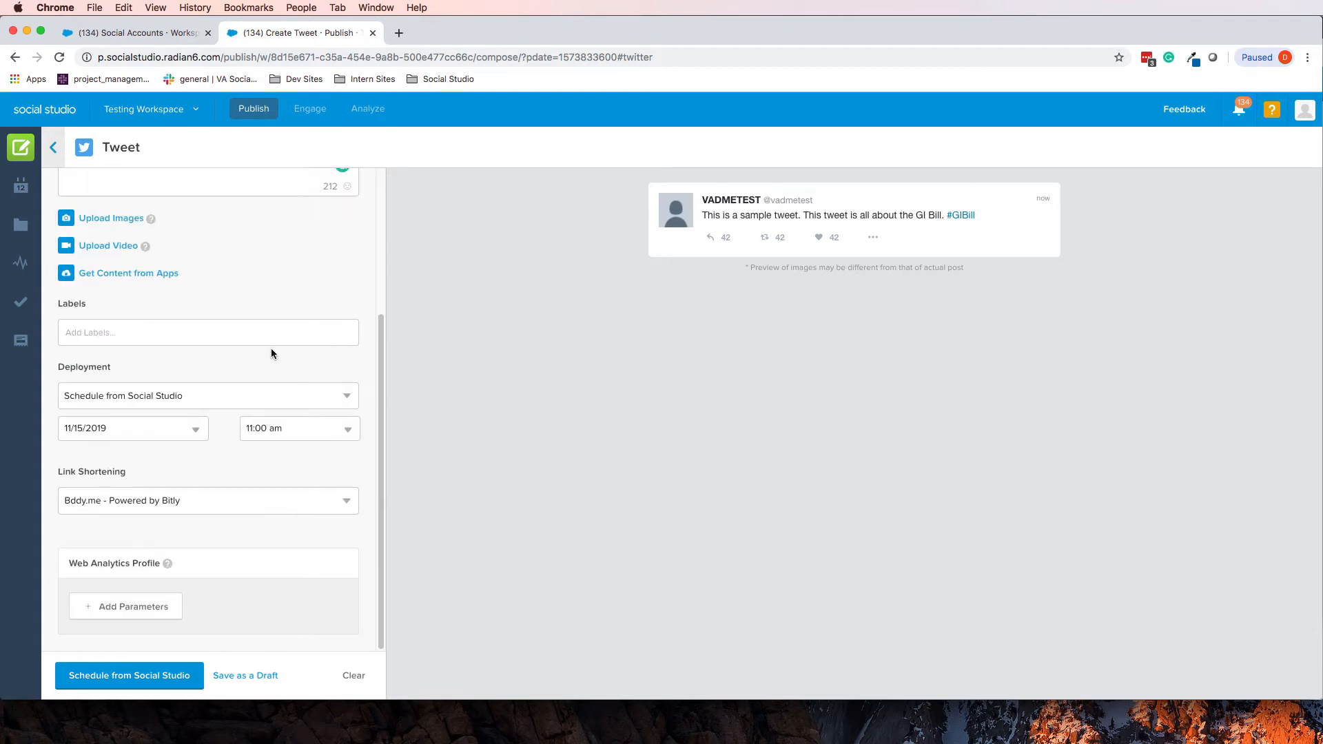
right_click(159, 340)
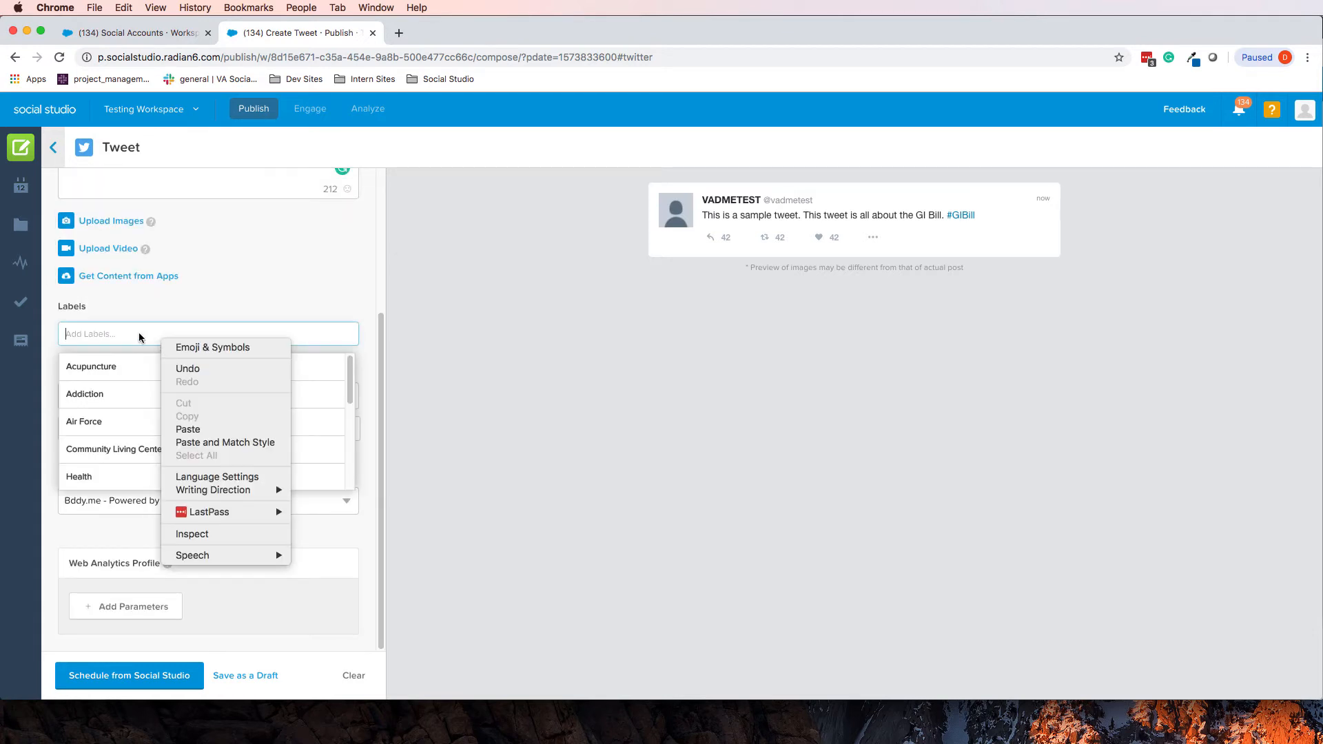
Create and attach a new 'GI Bill' label to the tweet
left_click(118, 334)
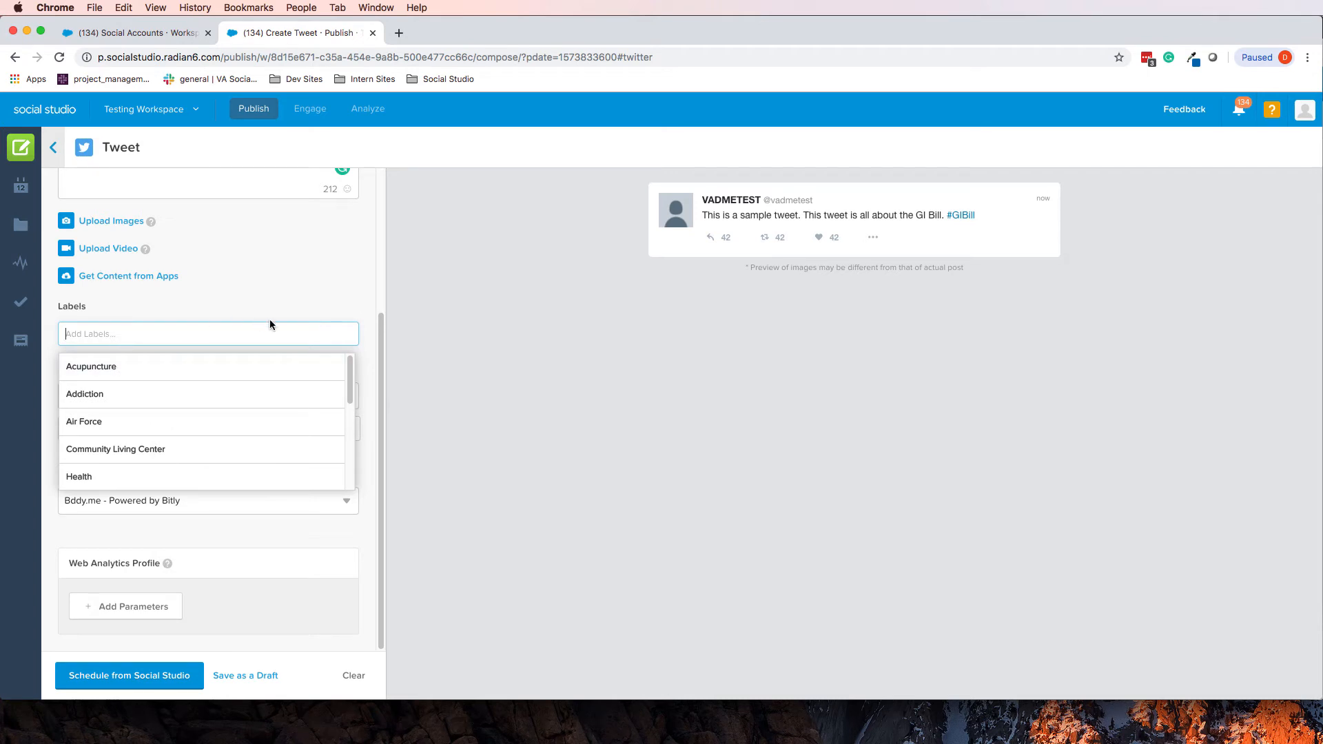
type("GI Bill")
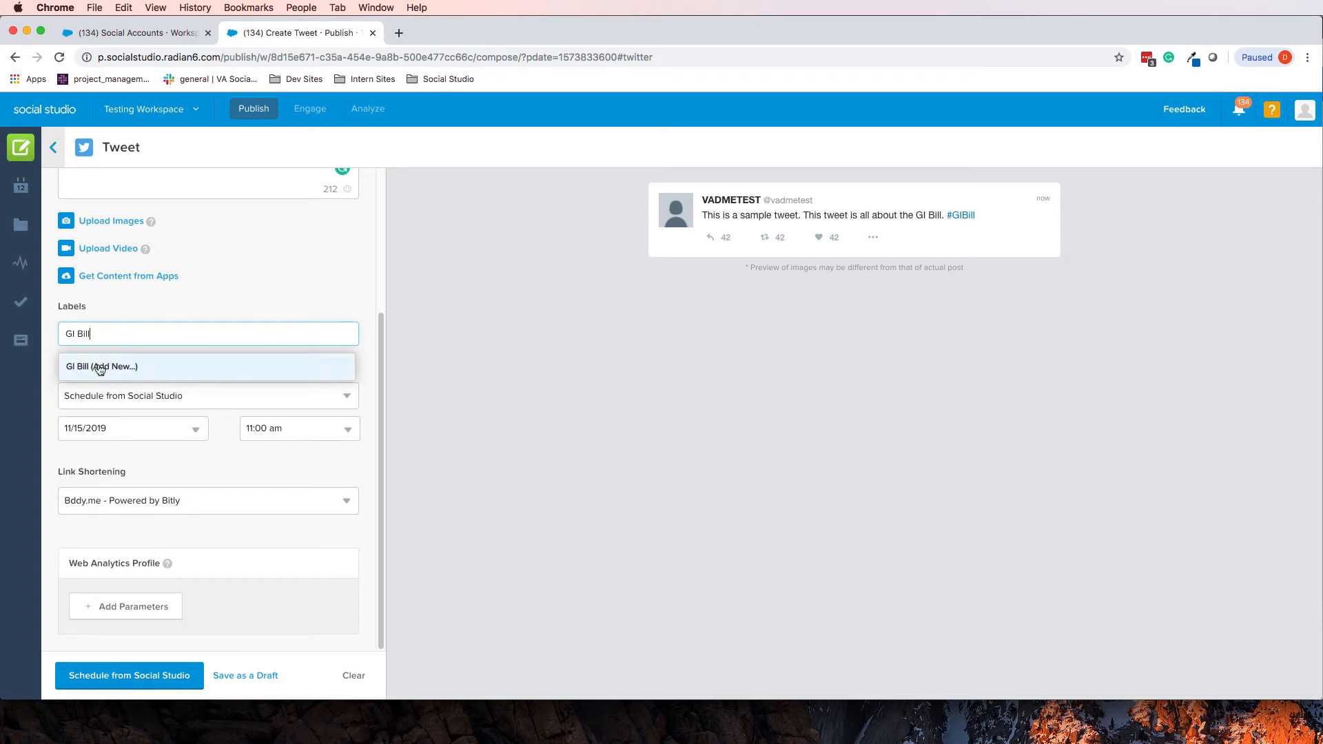
left_click(101, 367)
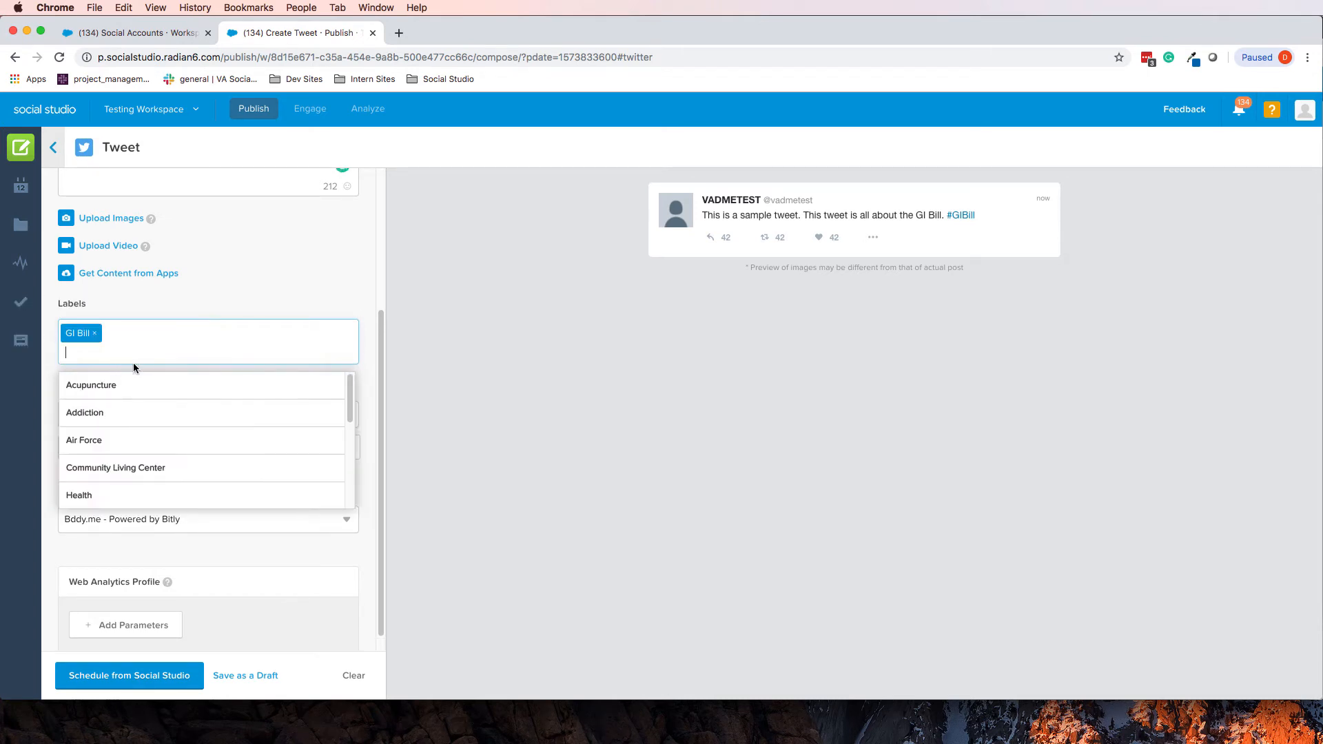
left_click(271, 303)
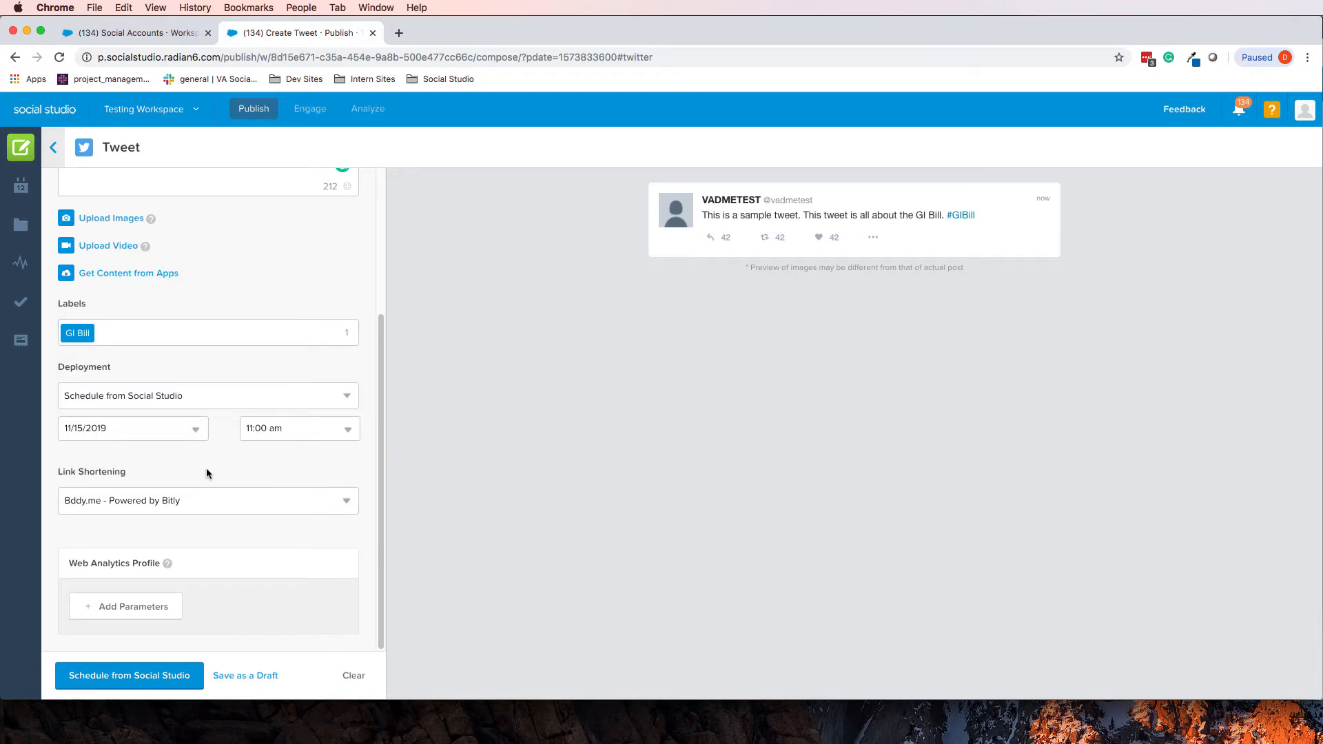
left_click(404, 34)
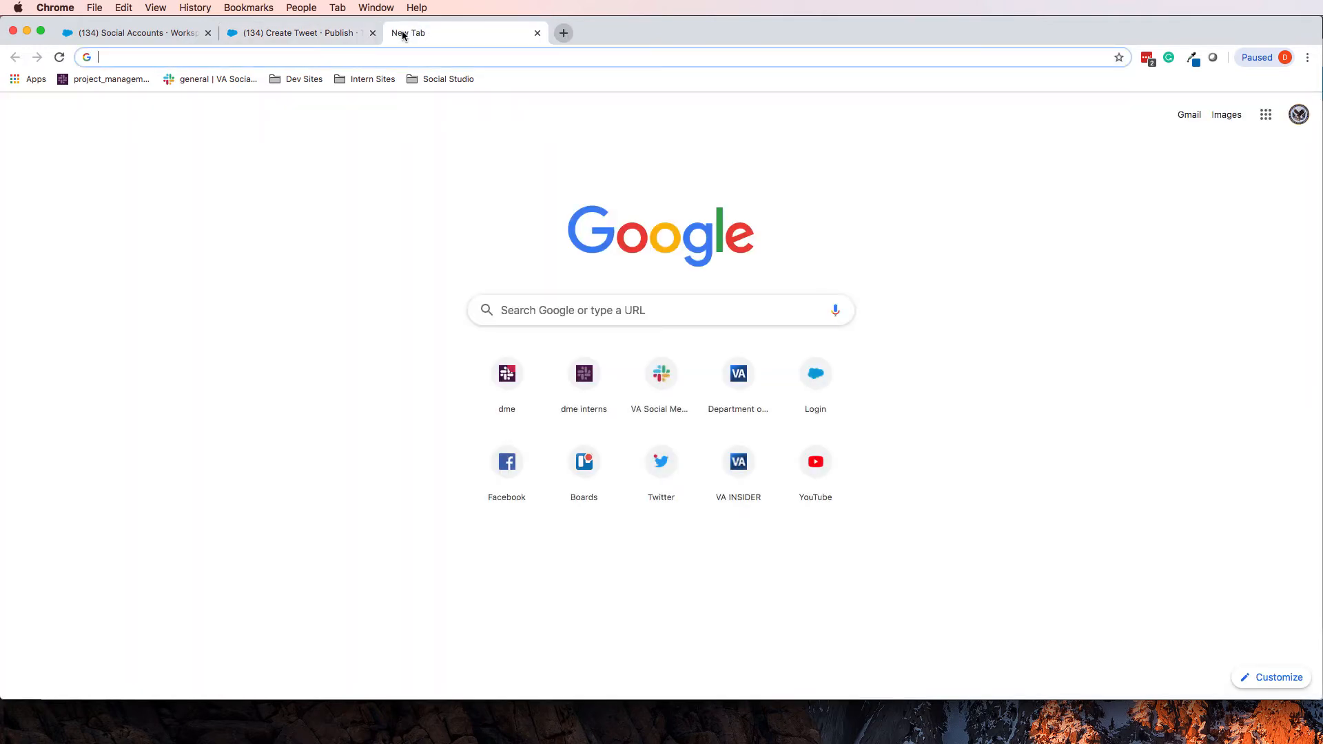
Search the VA blogs site for 'gi bill' and open the 75th Anniversary of the GI Bill post
type("blogs")
key("Return")
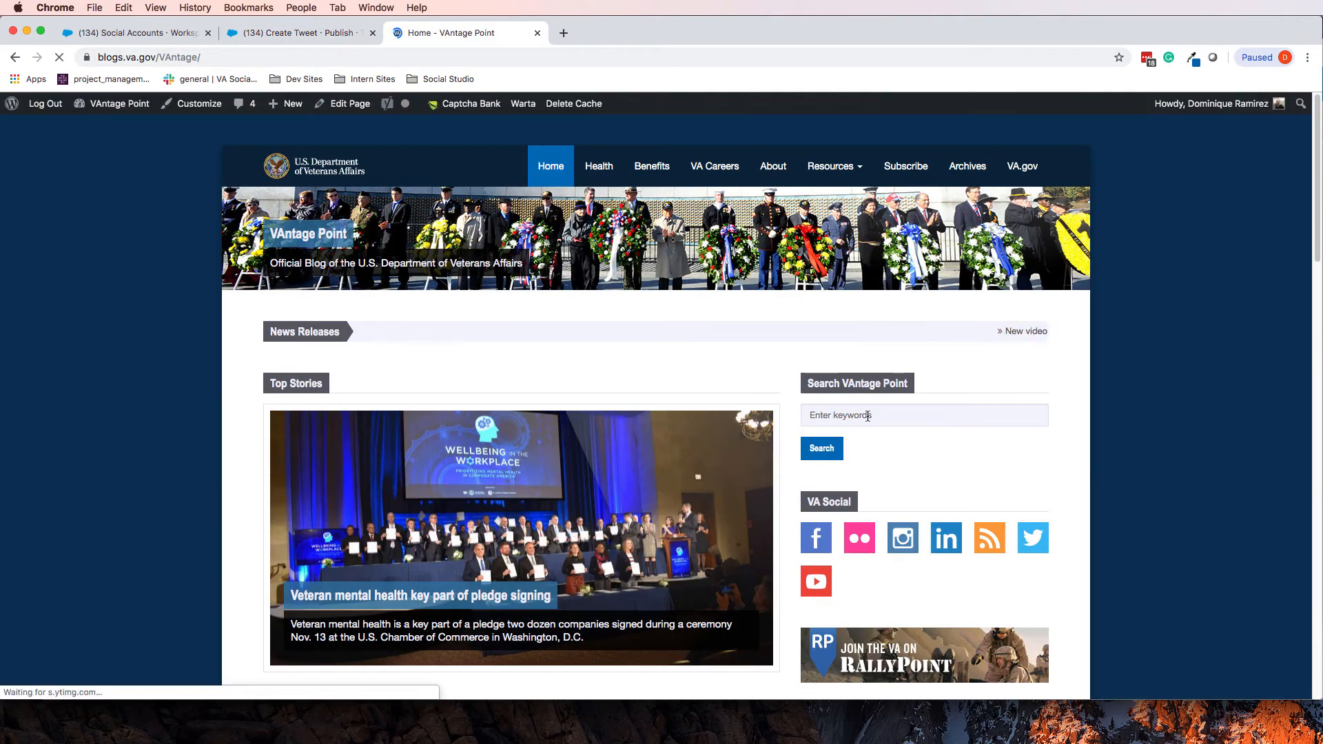
left_click(868, 414)
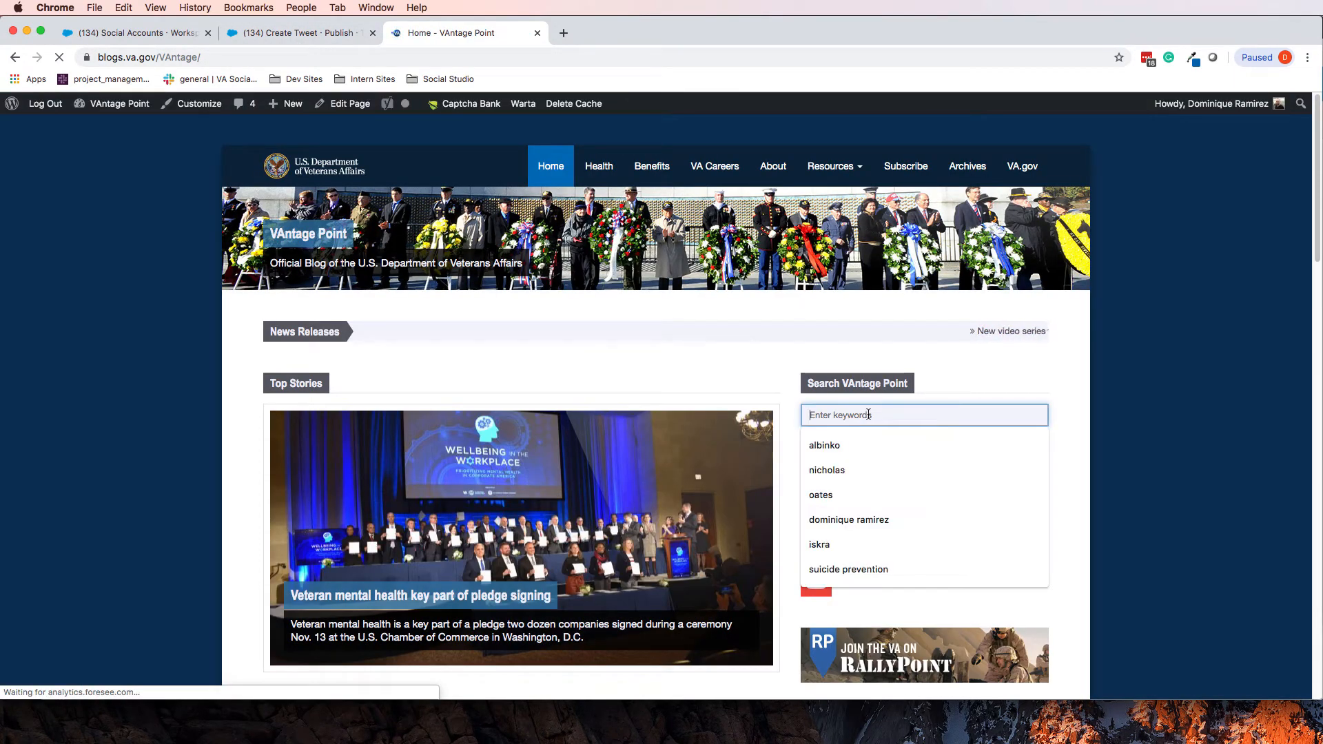
type("gi bill")
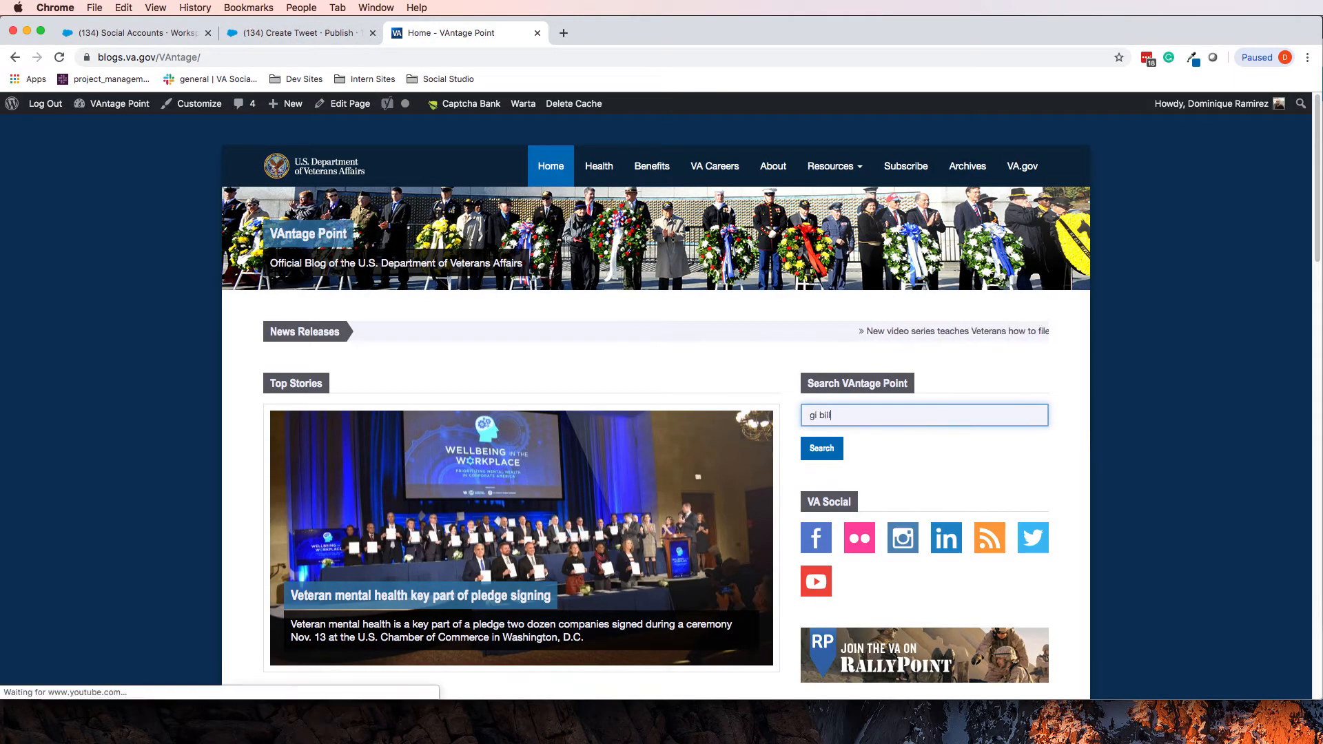
key("Return")
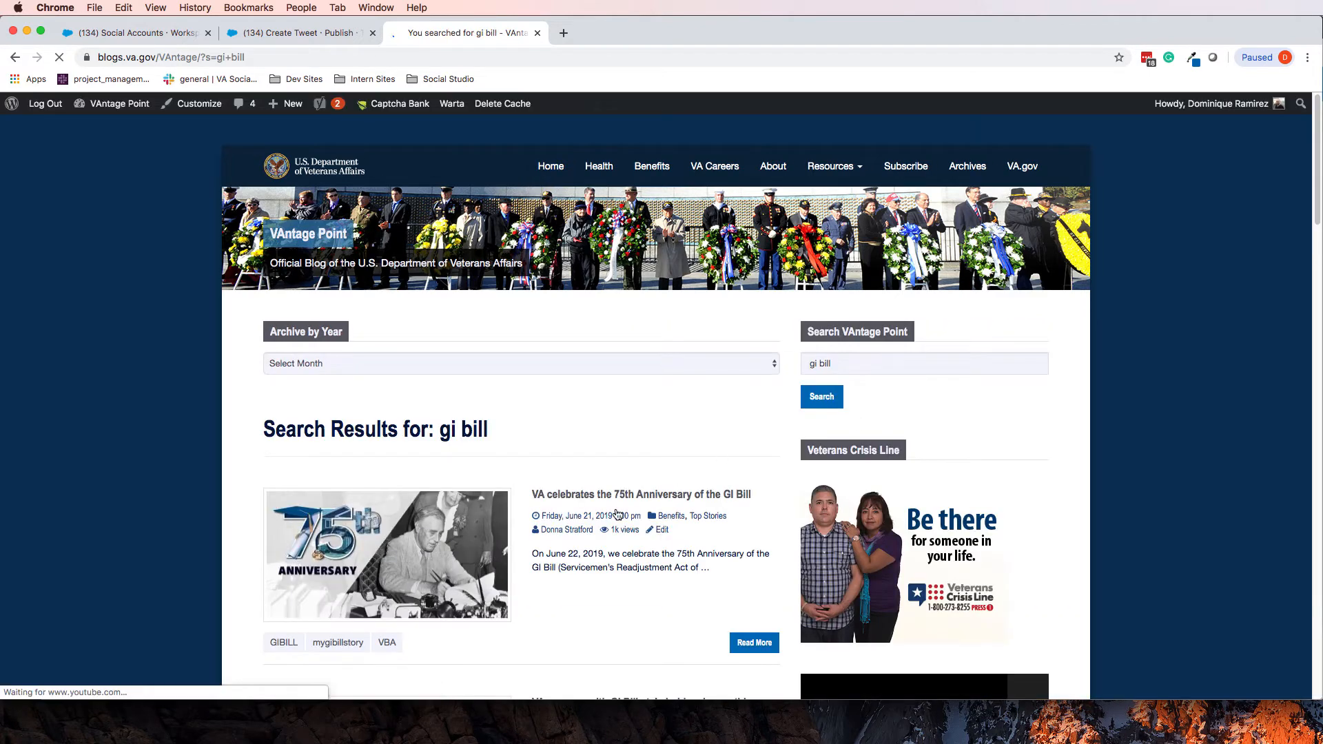
left_click(634, 494)
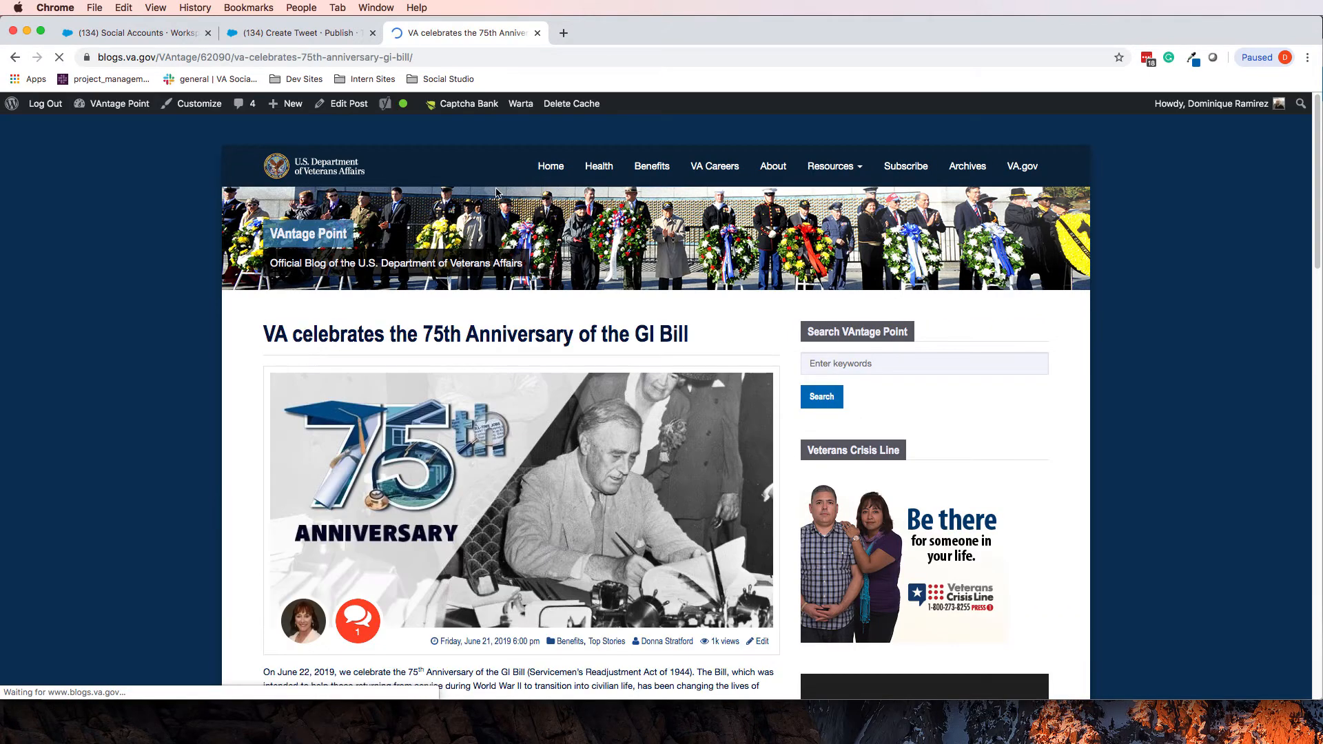
Copy the post's web address and return to the tweet text after #GIBill
left_click(366, 60)
key("super+c")
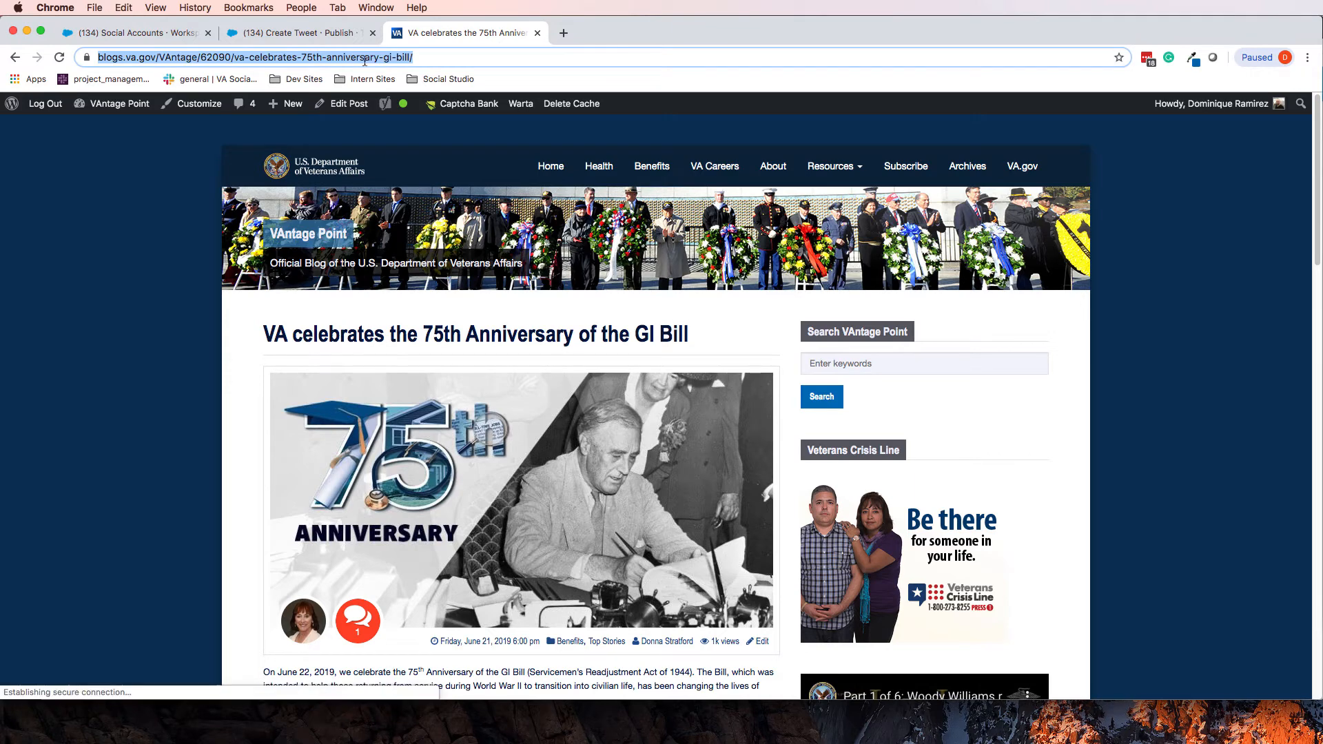
left_click(279, 33)
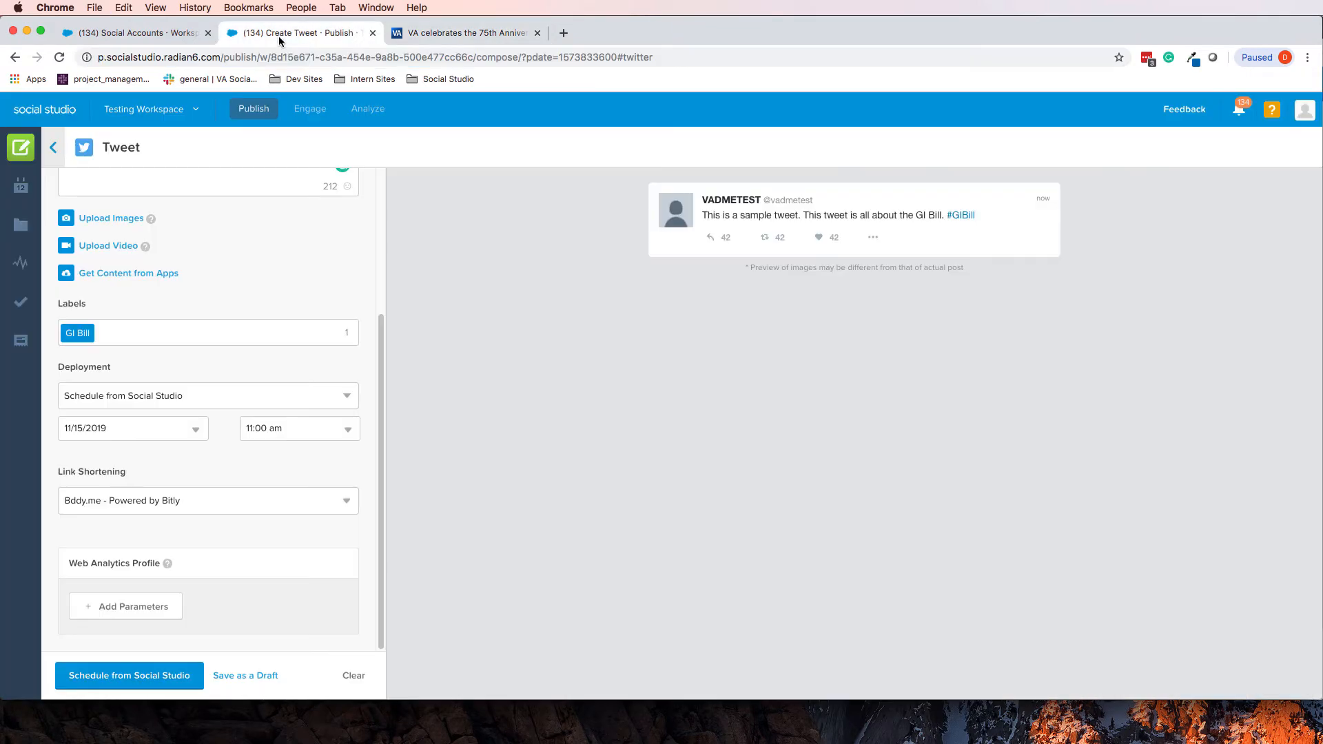
scroll(331, 274, "up", 3)
left_click(342, 264)
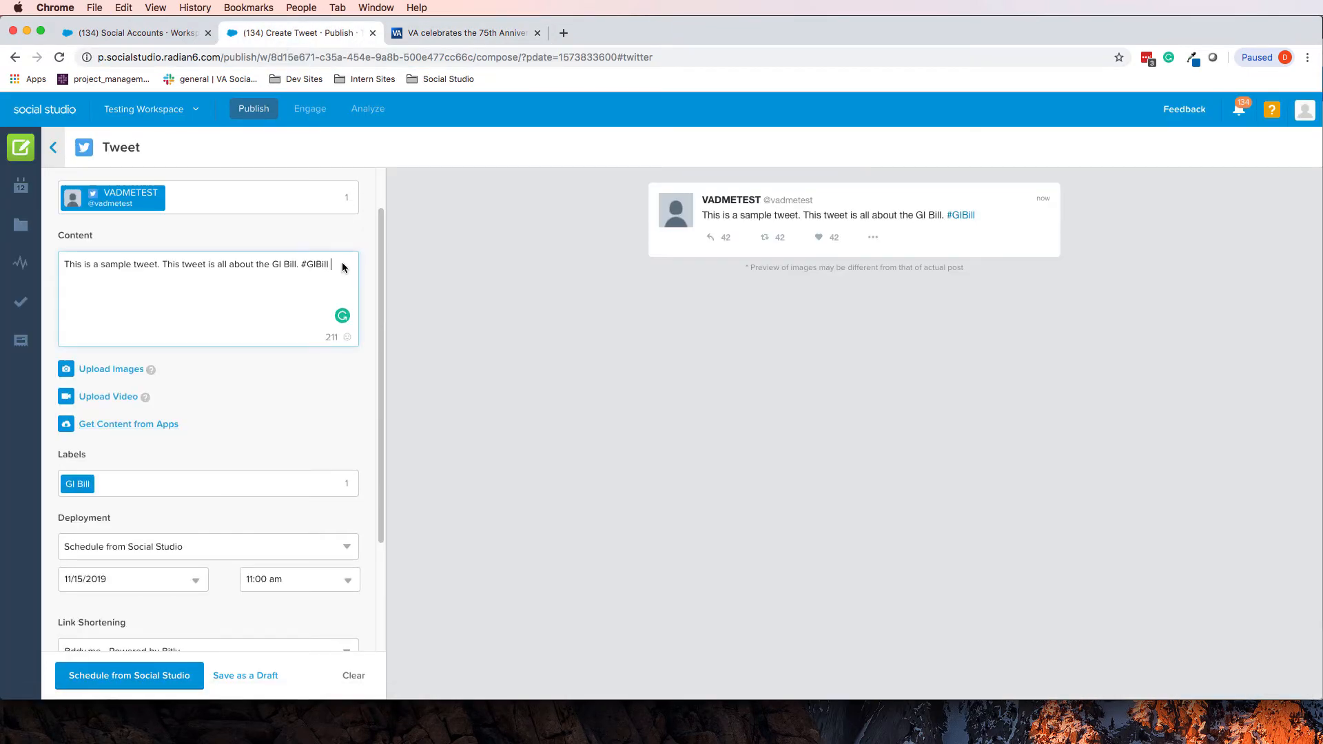
Paste the blog link into the tweet and schedule it from Social Studio for 11/15/2019, 11:00 am
key("super+v")
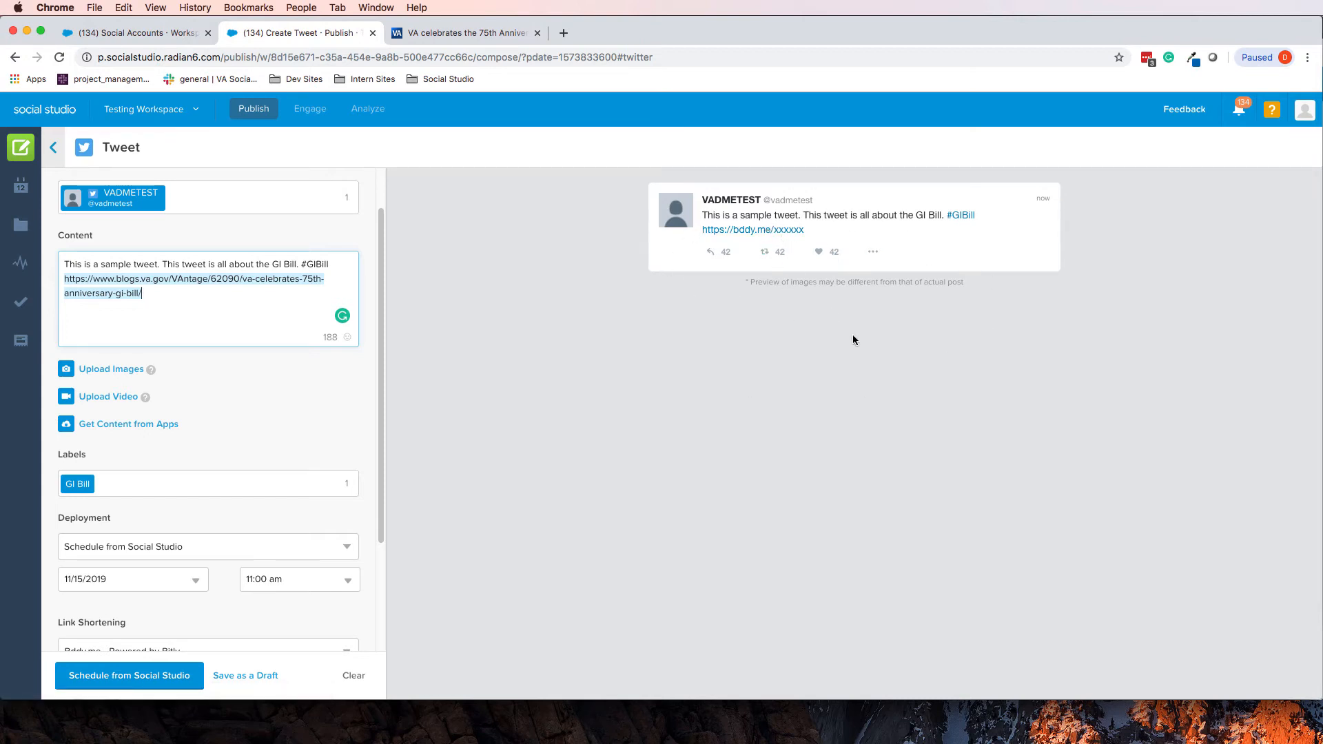
scroll(172, 510, "down", 3)
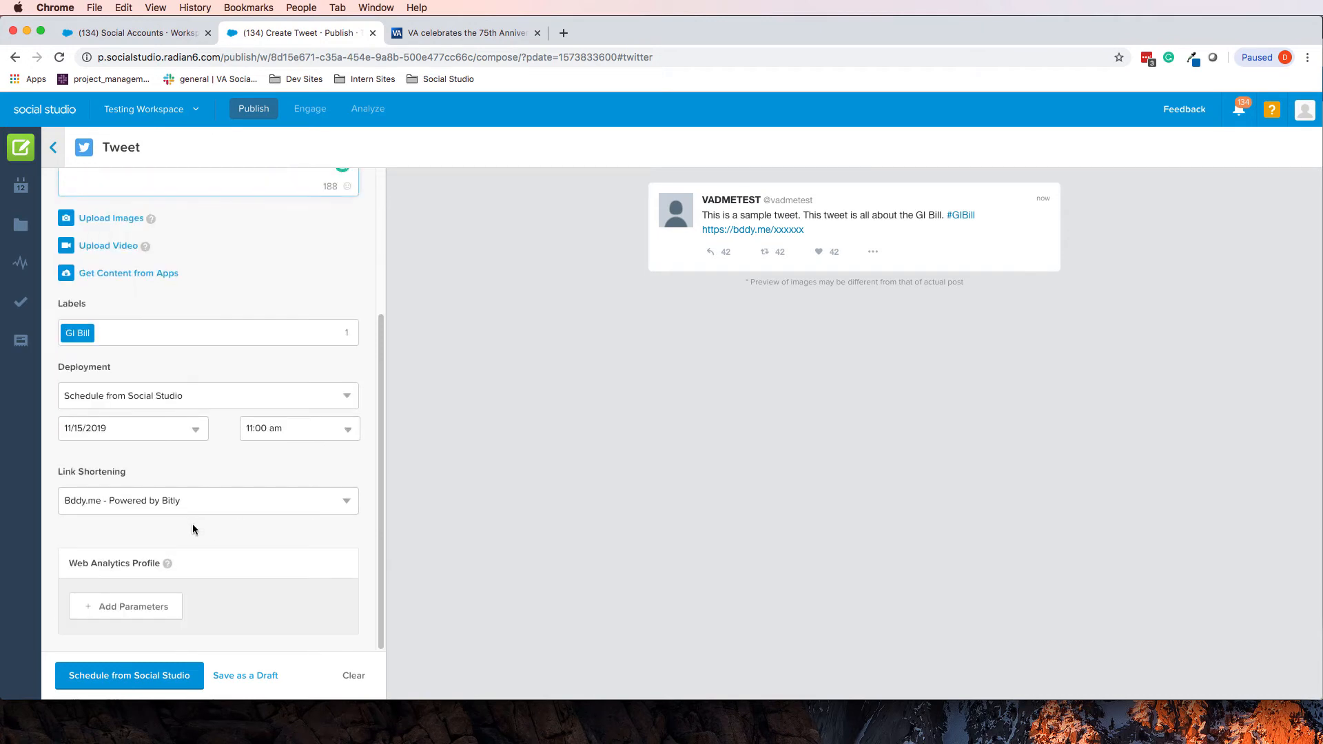
left_click(172, 399)
left_click(169, 432)
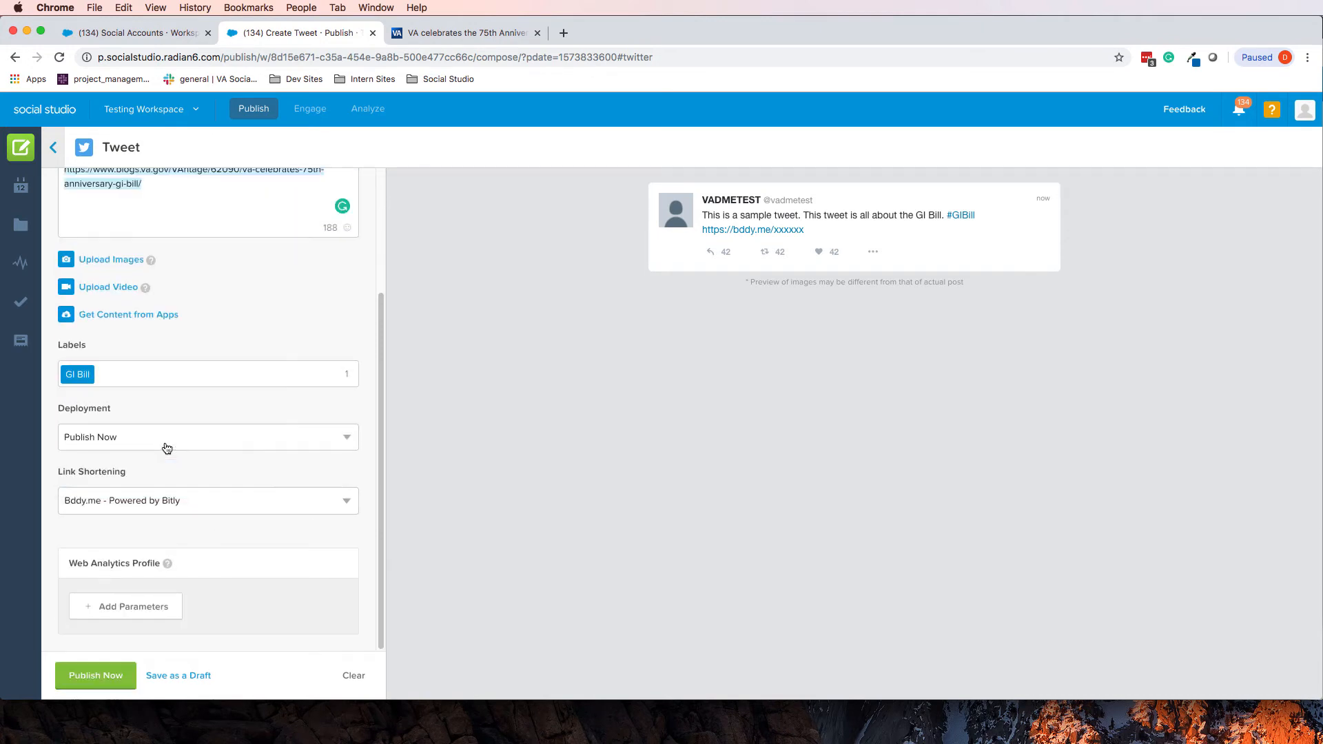
scroll(235, 507, "up", 1)
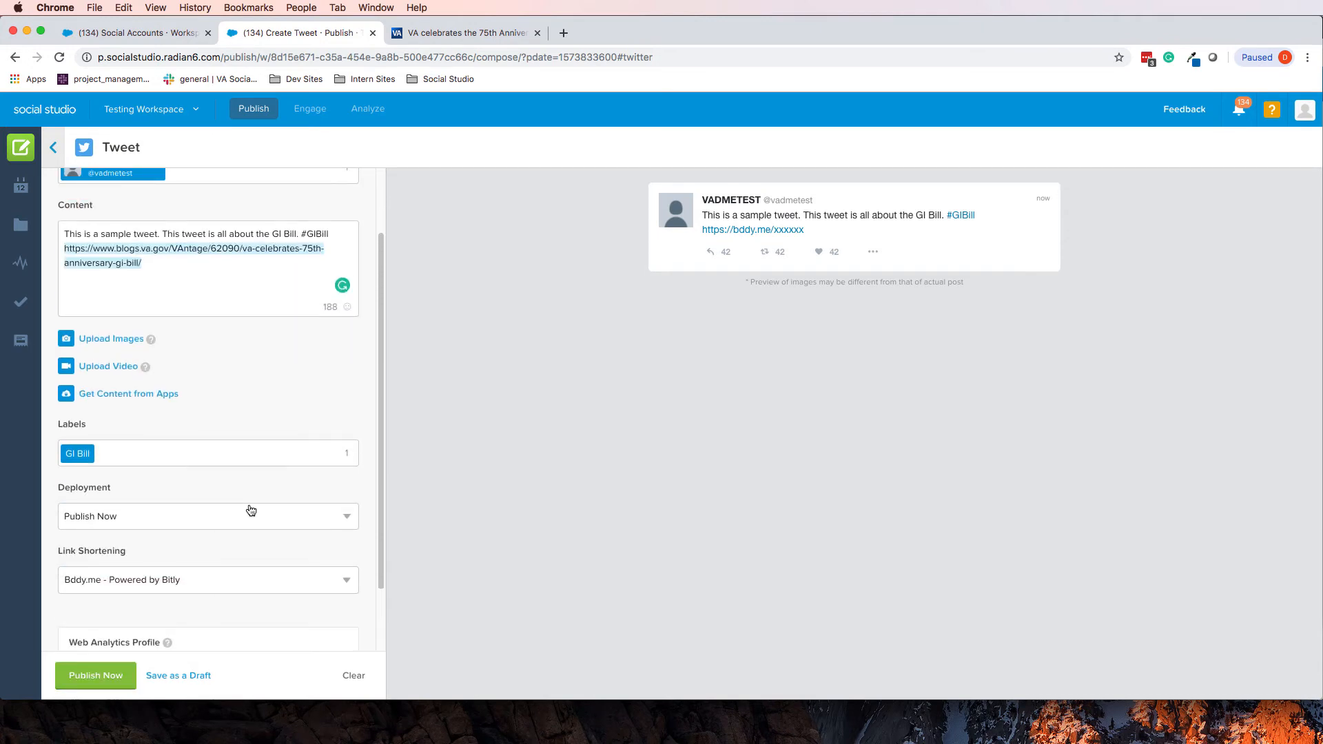
scroll(249, 507, "down", 1)
left_click(250, 436)
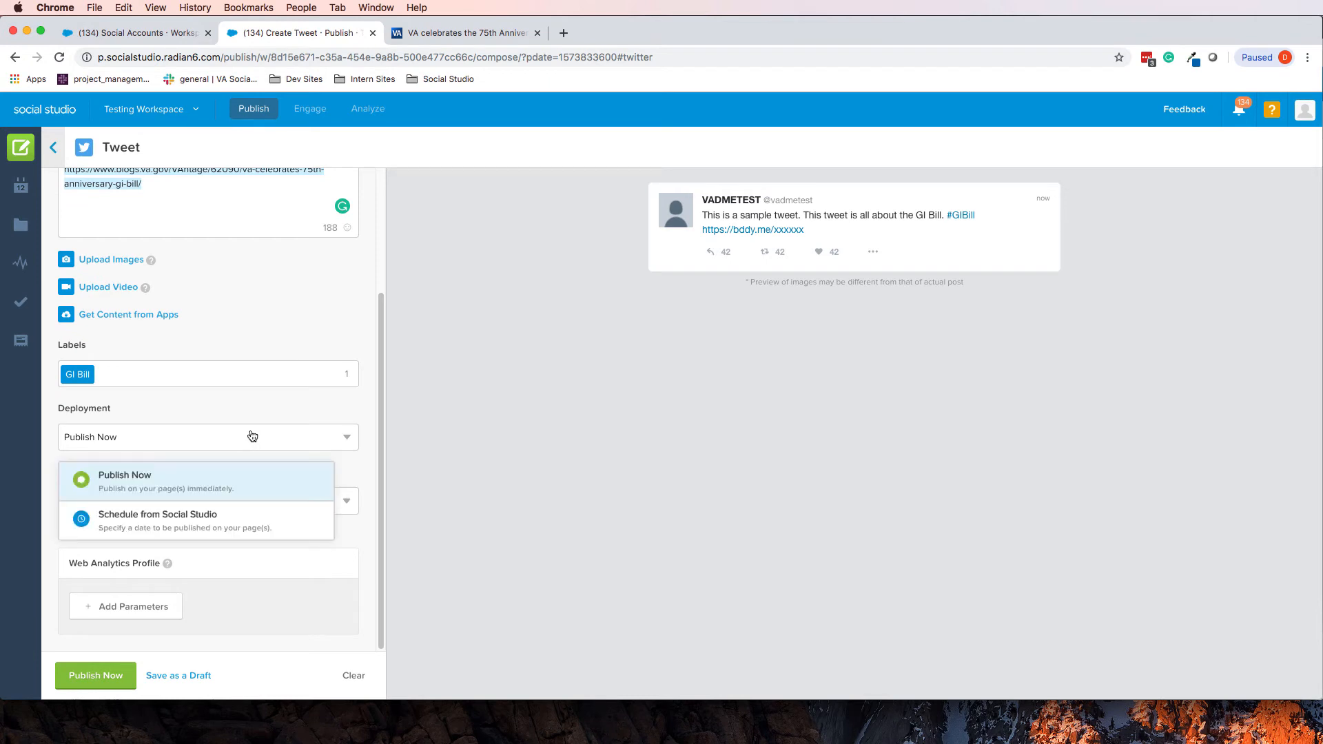
left_click(214, 527)
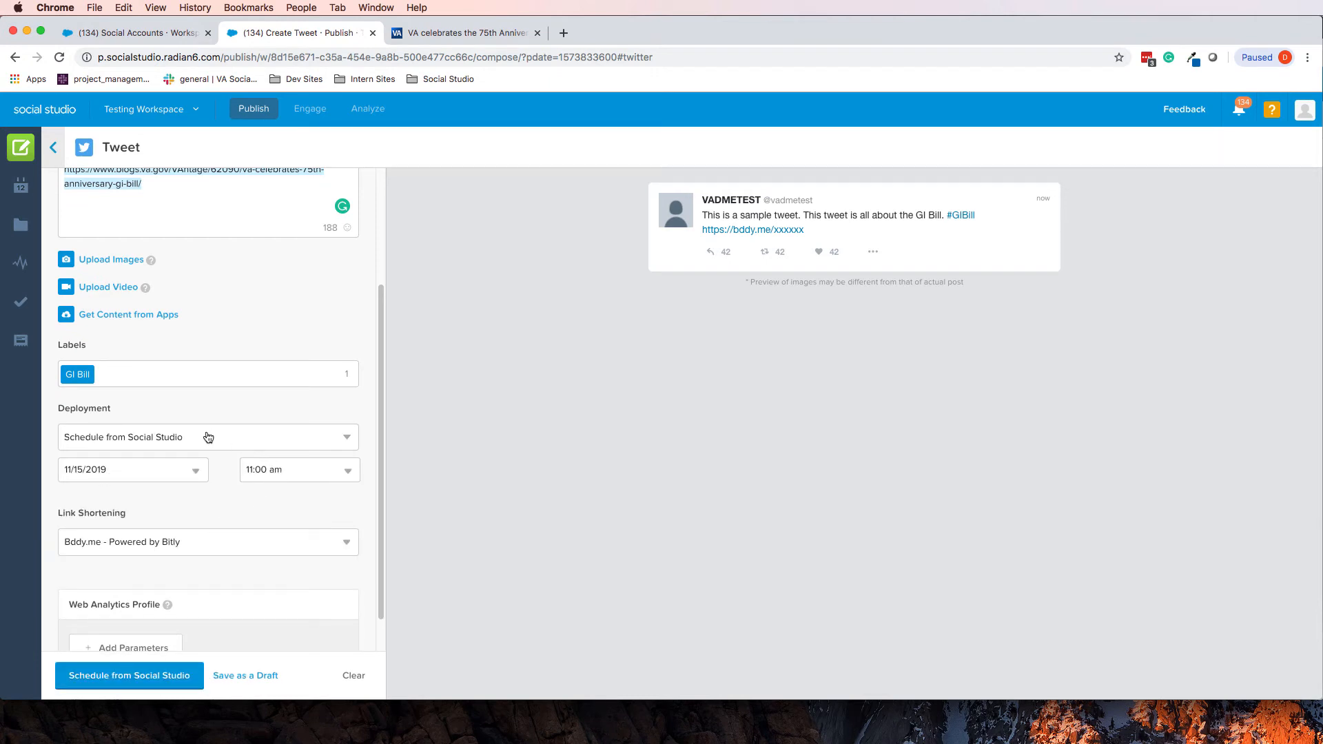
left_click(140, 682)
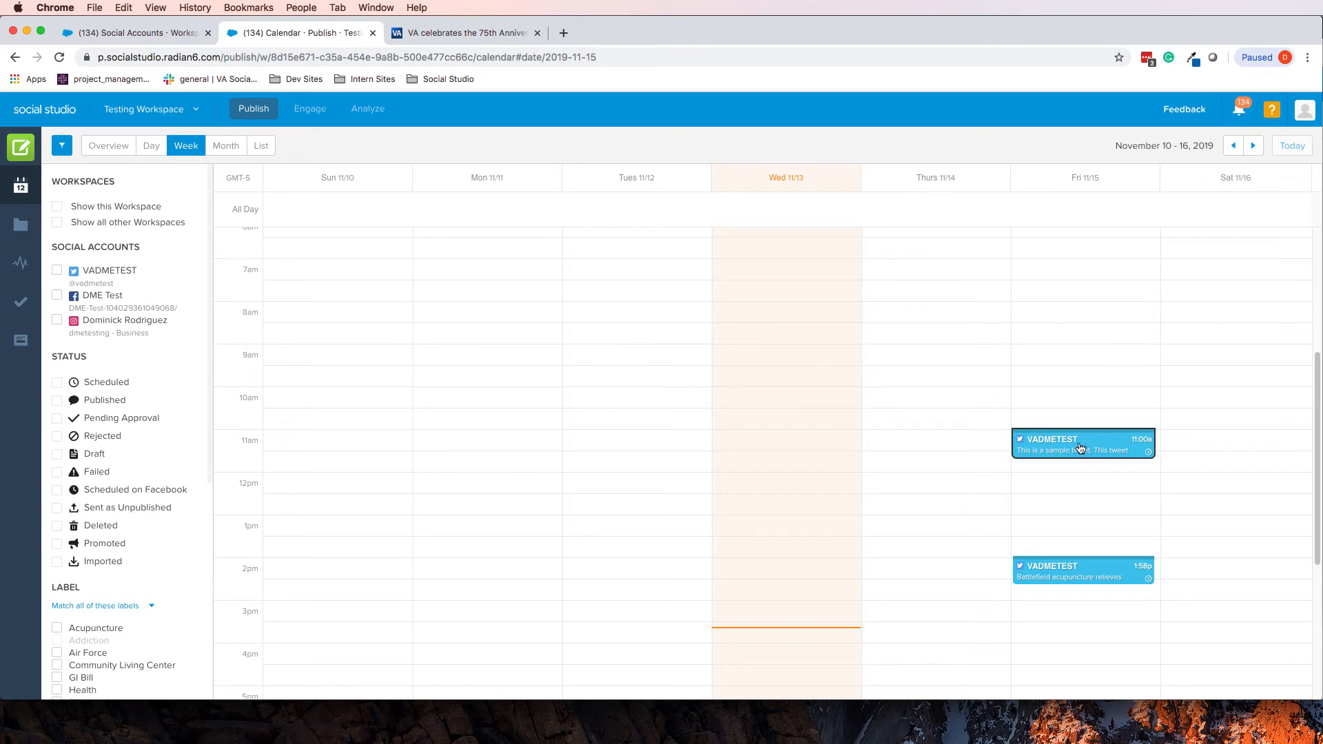
Duplicate the scheduled 11:00 GI Bill post as a new Tweet
left_click(1079, 448)
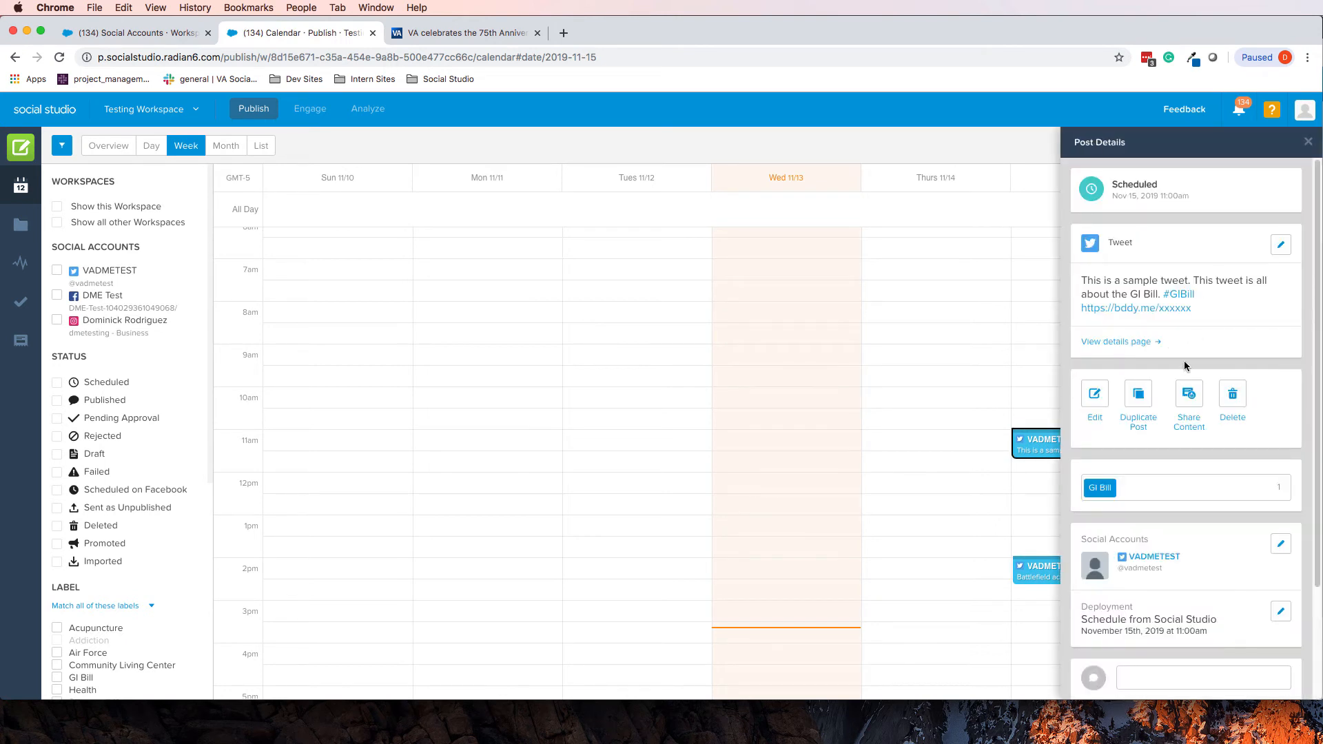
left_click(1139, 399)
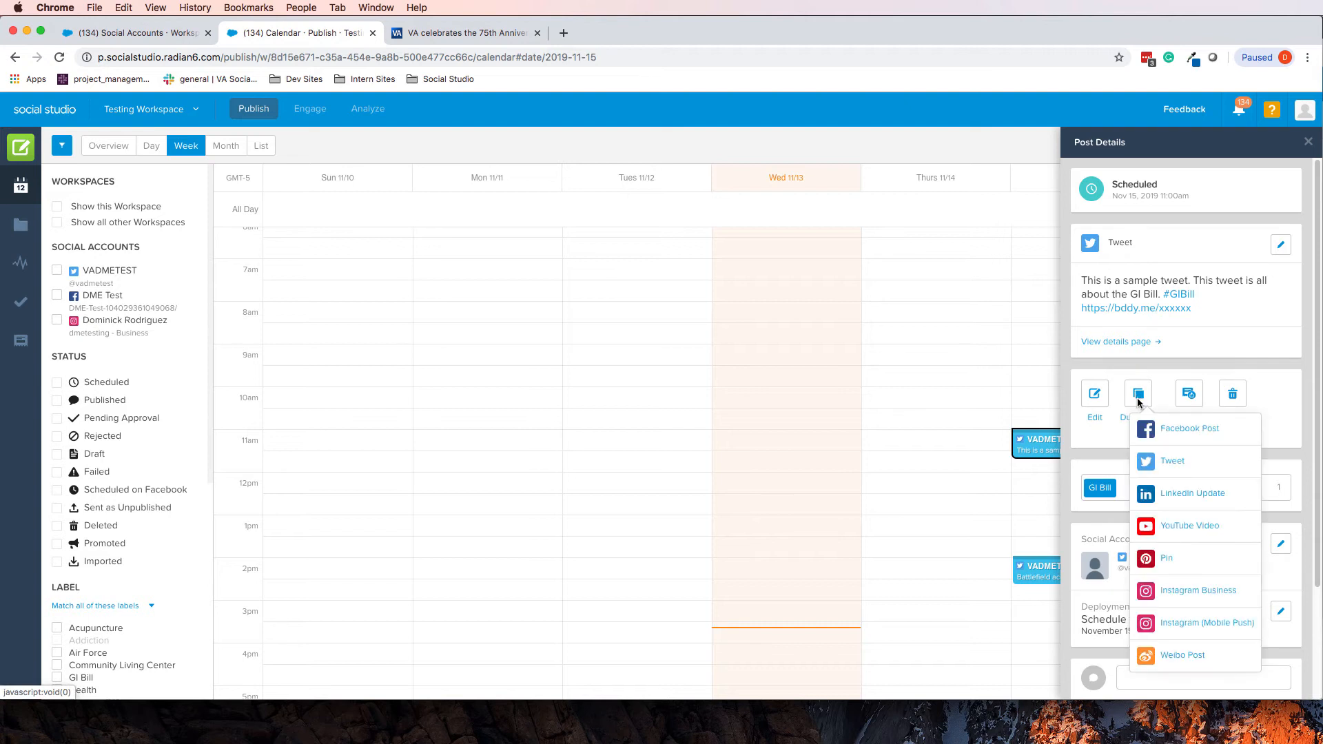
left_click(1160, 467)
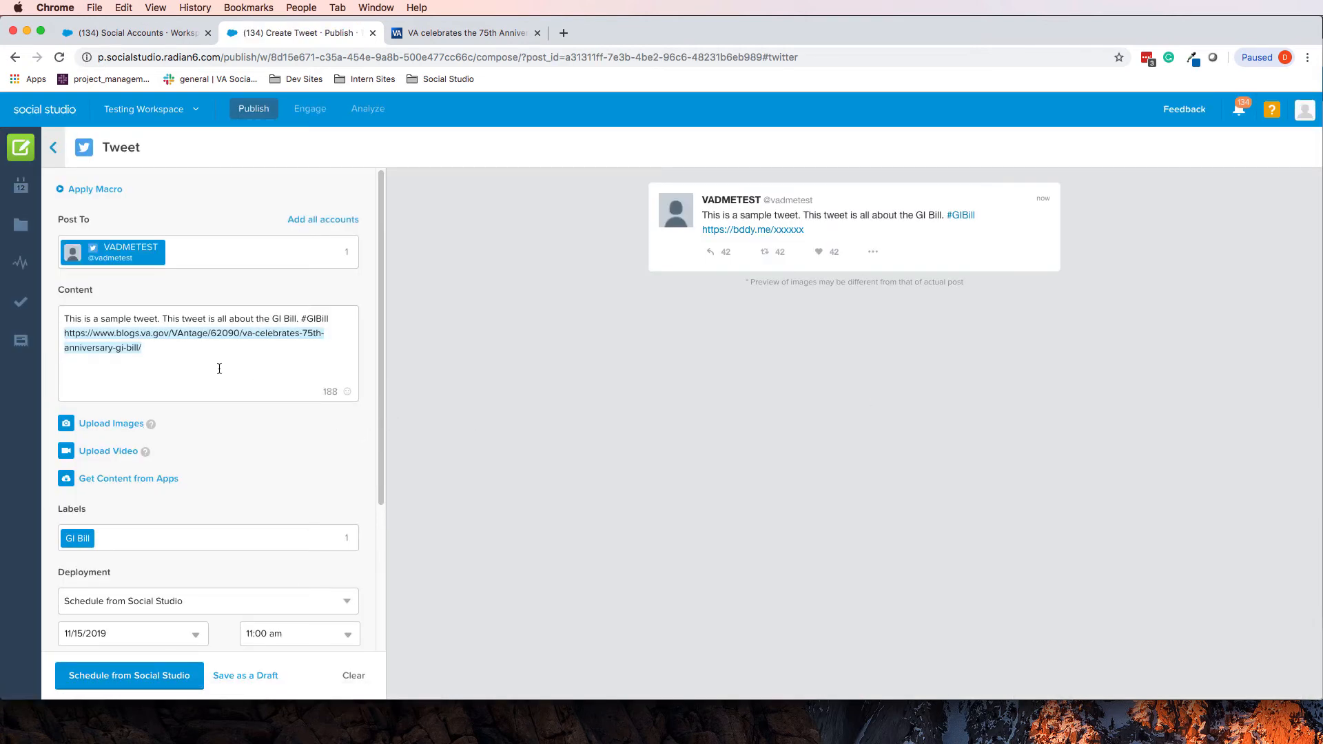
Change the duplicate tweet's Deployment to Publish Now and publish it
scroll(118, 586, "down", 5)
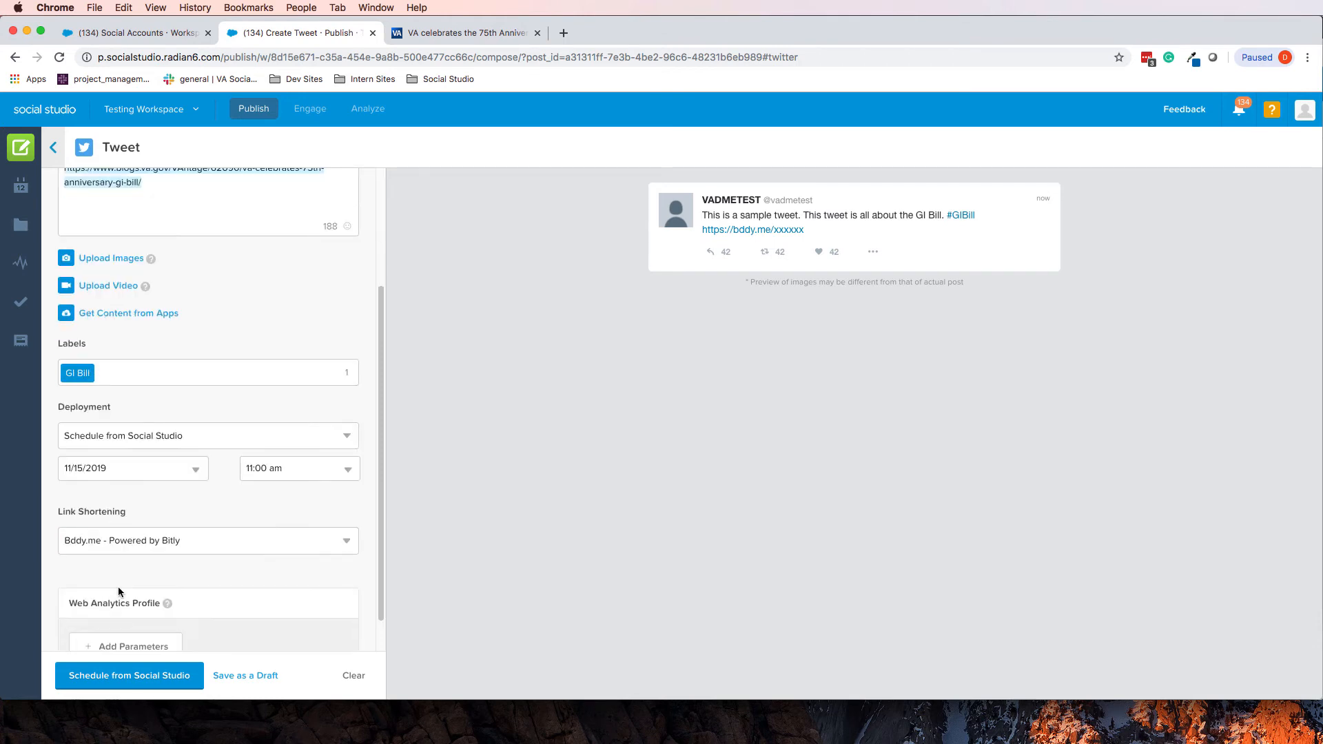
scroll(261, 348, "up", 5)
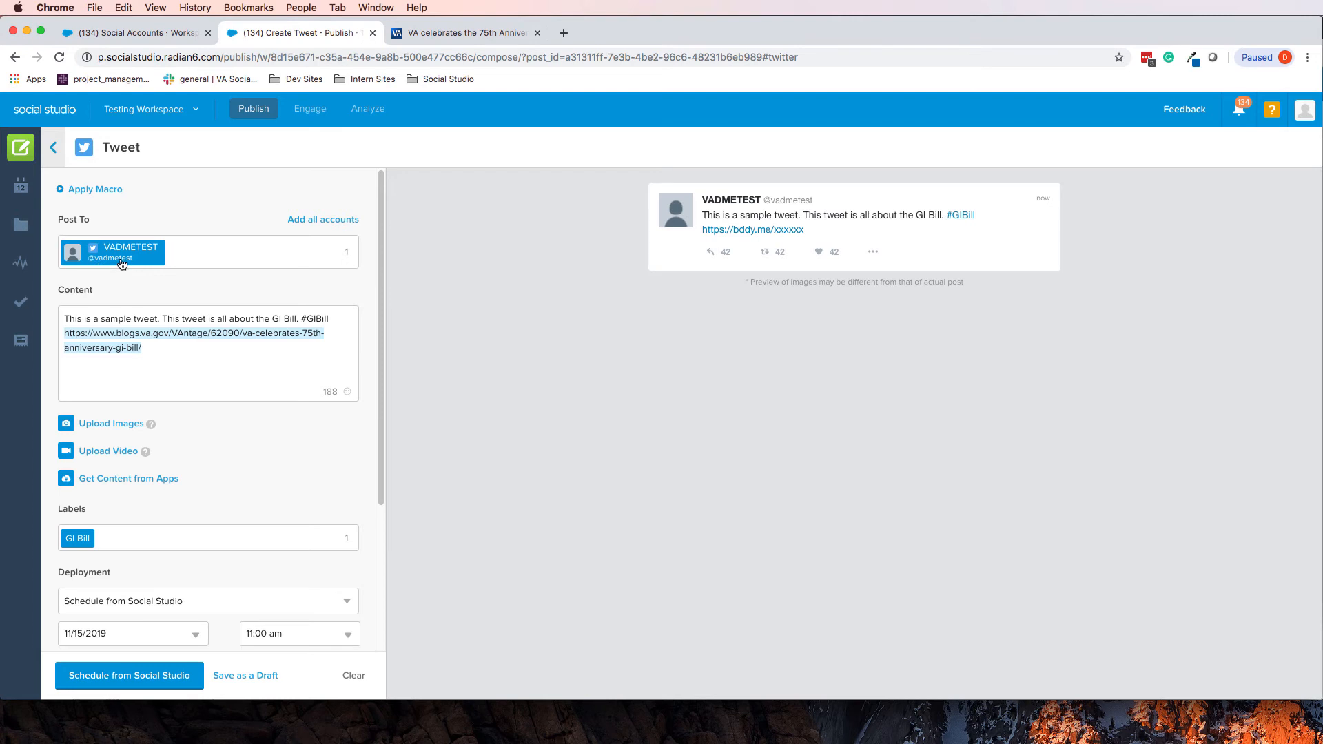
scroll(223, 454, "down", 5)
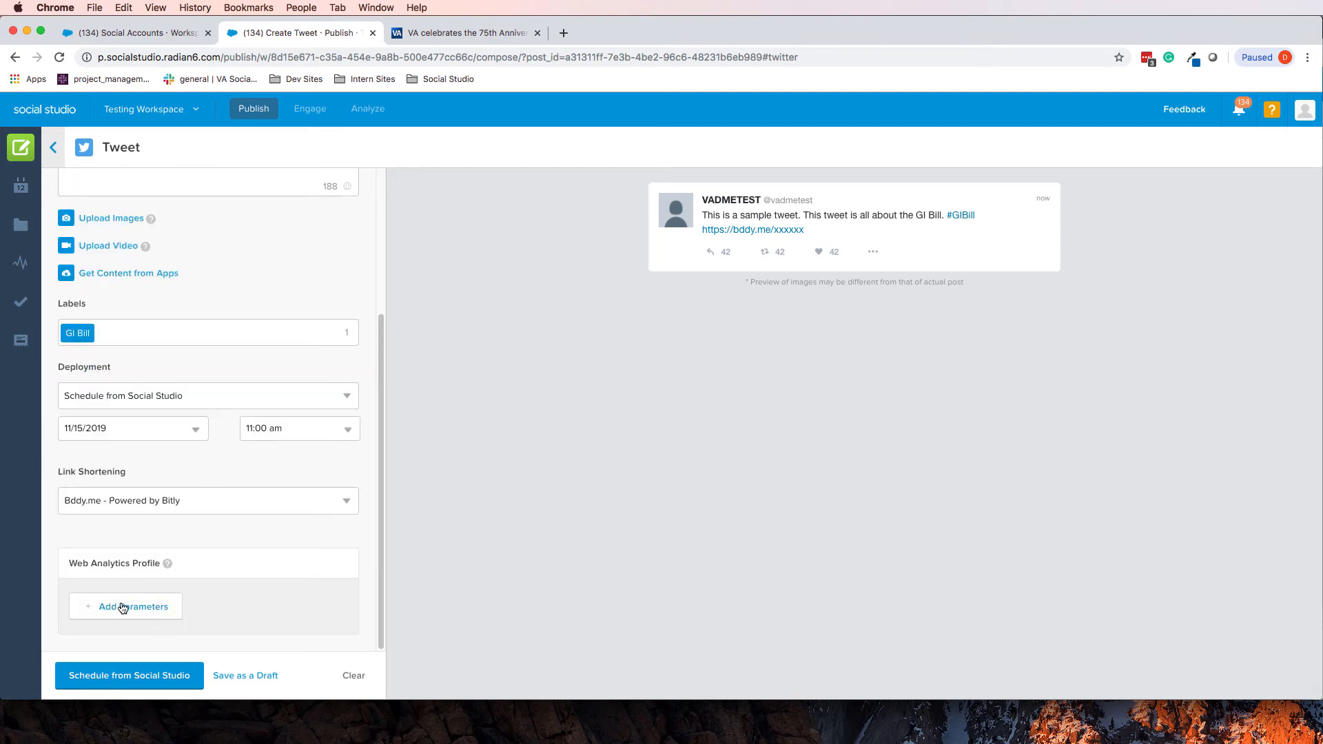
left_click(151, 395)
left_click(144, 439)
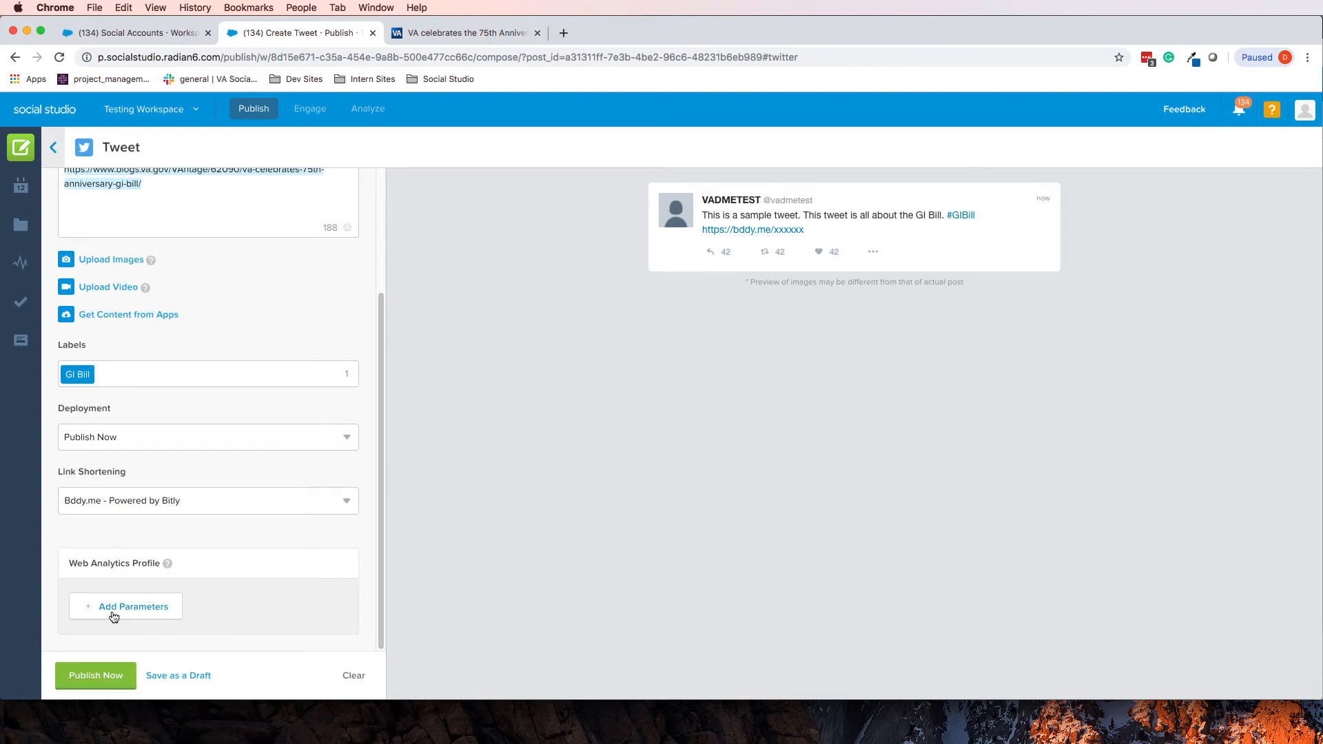
left_click(106, 675)
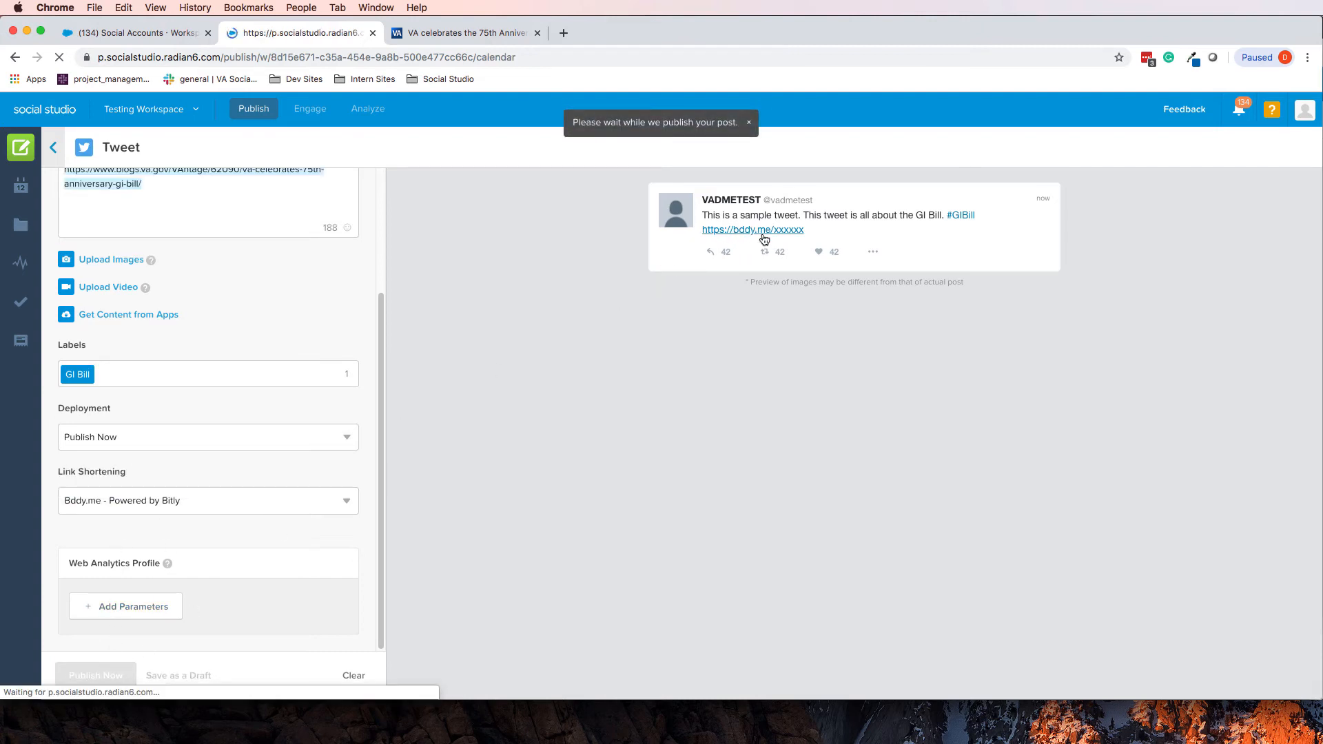
Open the Wednesday 3:38 pm published tweet's details and view it on Twitter
scroll(1006, 455, "down", 2)
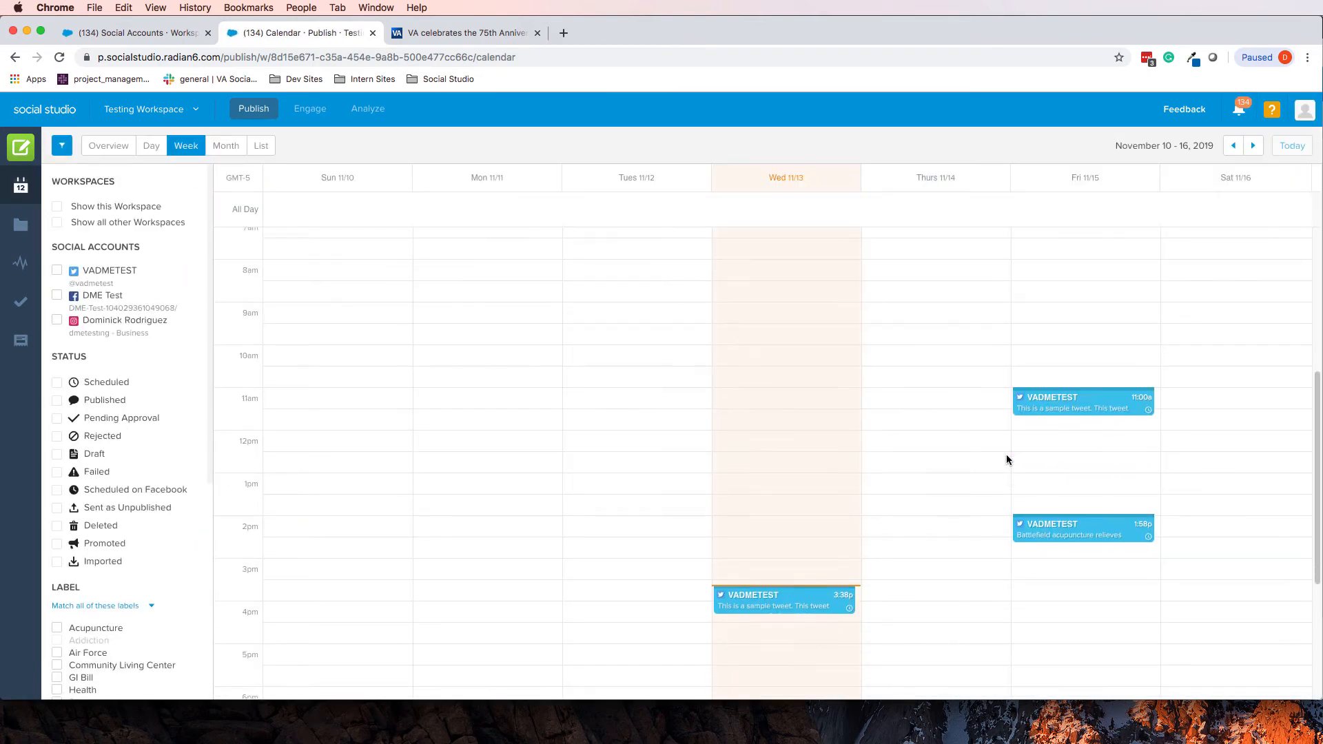
scroll(804, 516, "down", 1)
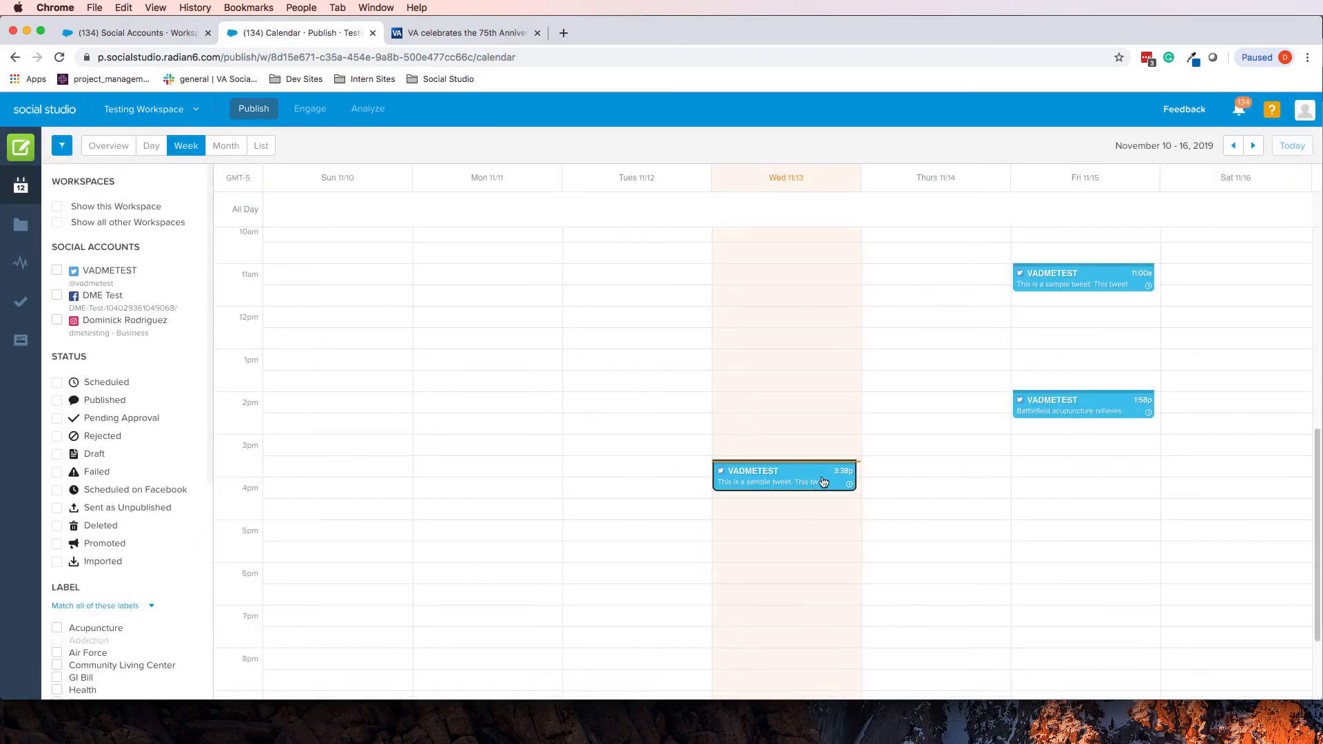
left_click(822, 482)
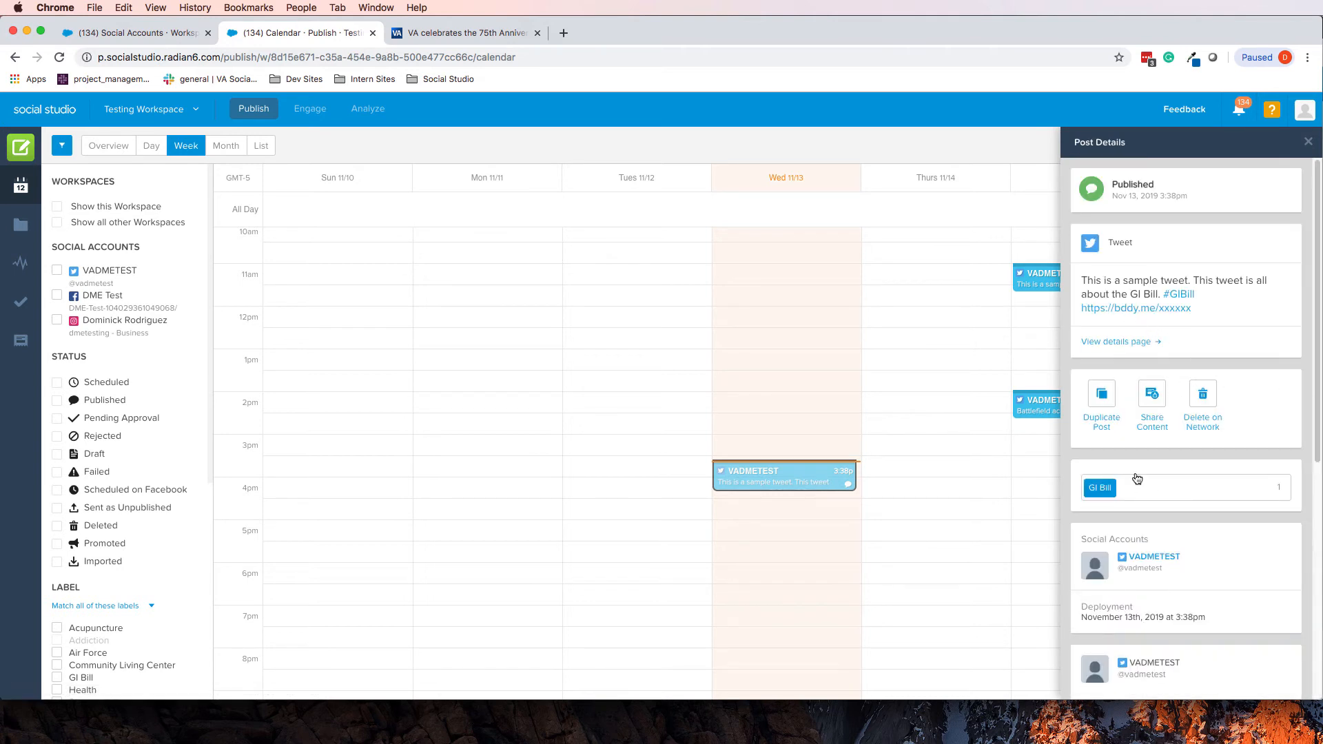
scroll(1152, 524, "down", 3)
scroll(1167, 500, "down", 2)
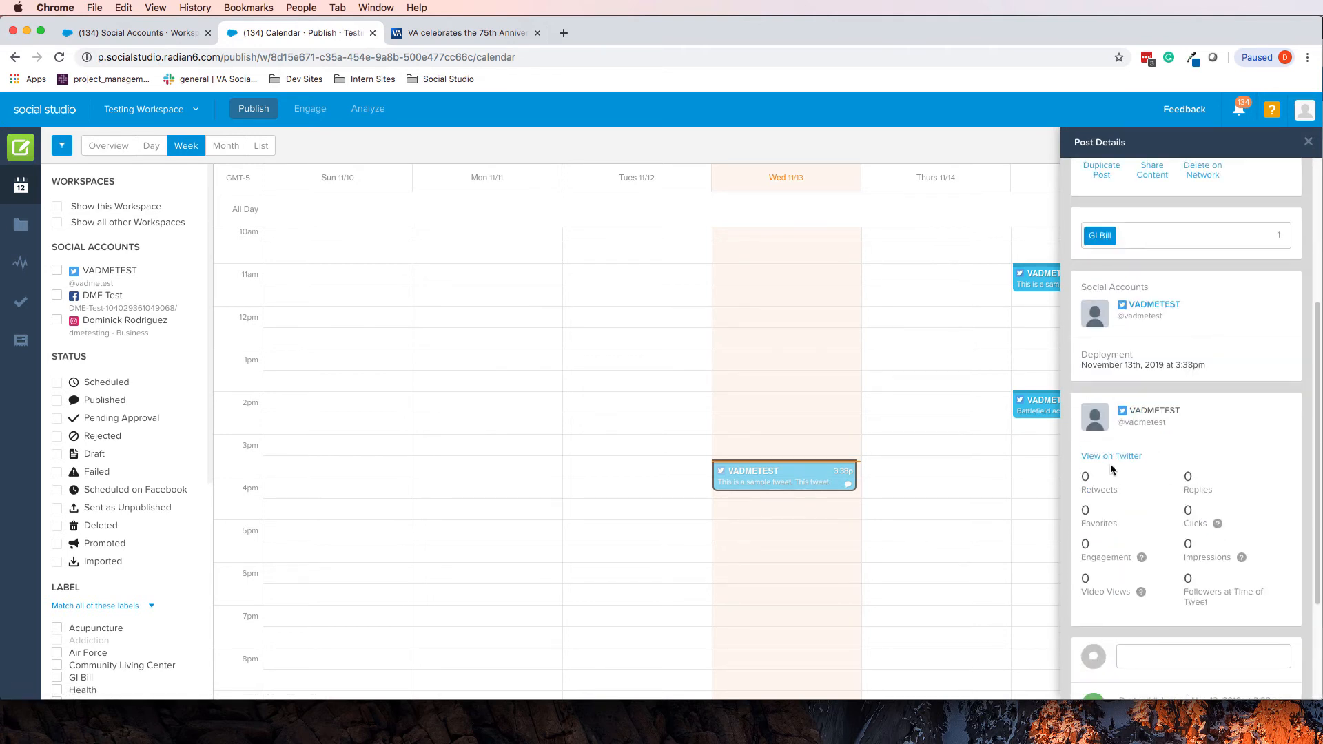
left_click(917, 541)
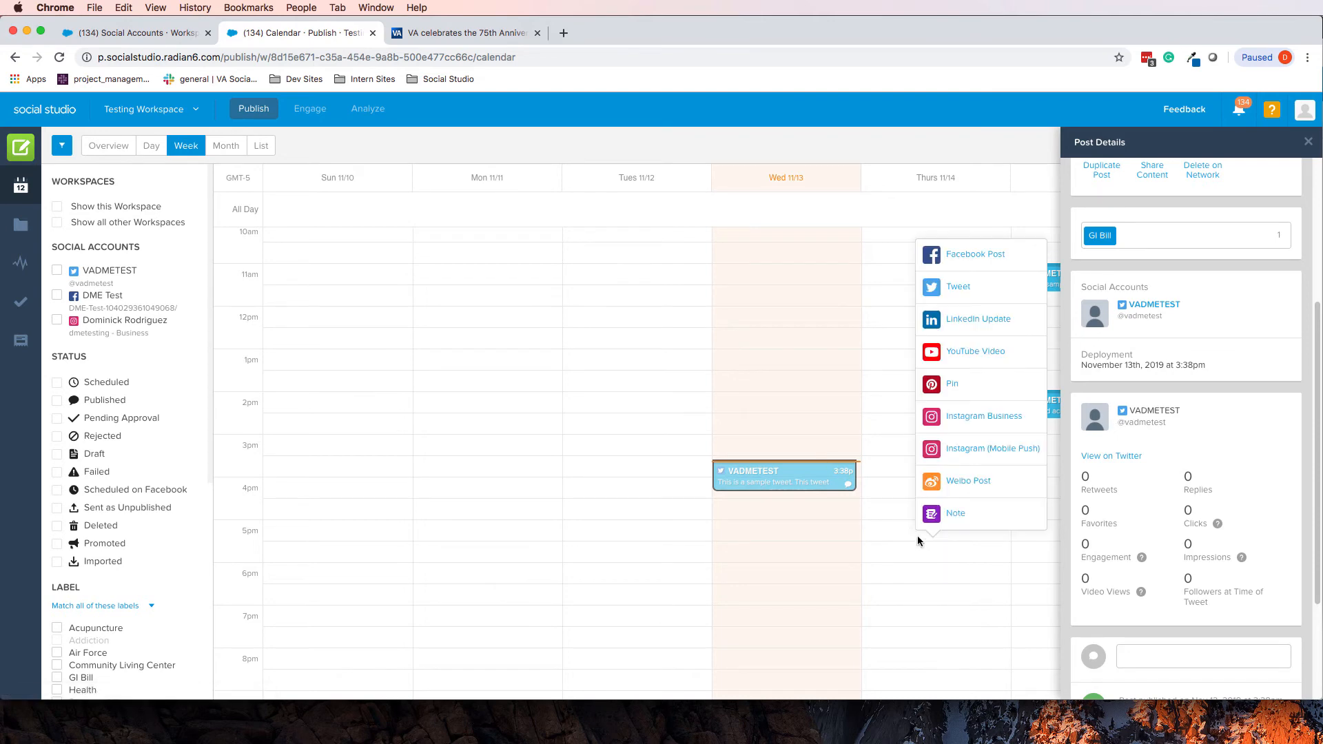
left_click(883, 519)
left_click(1308, 141)
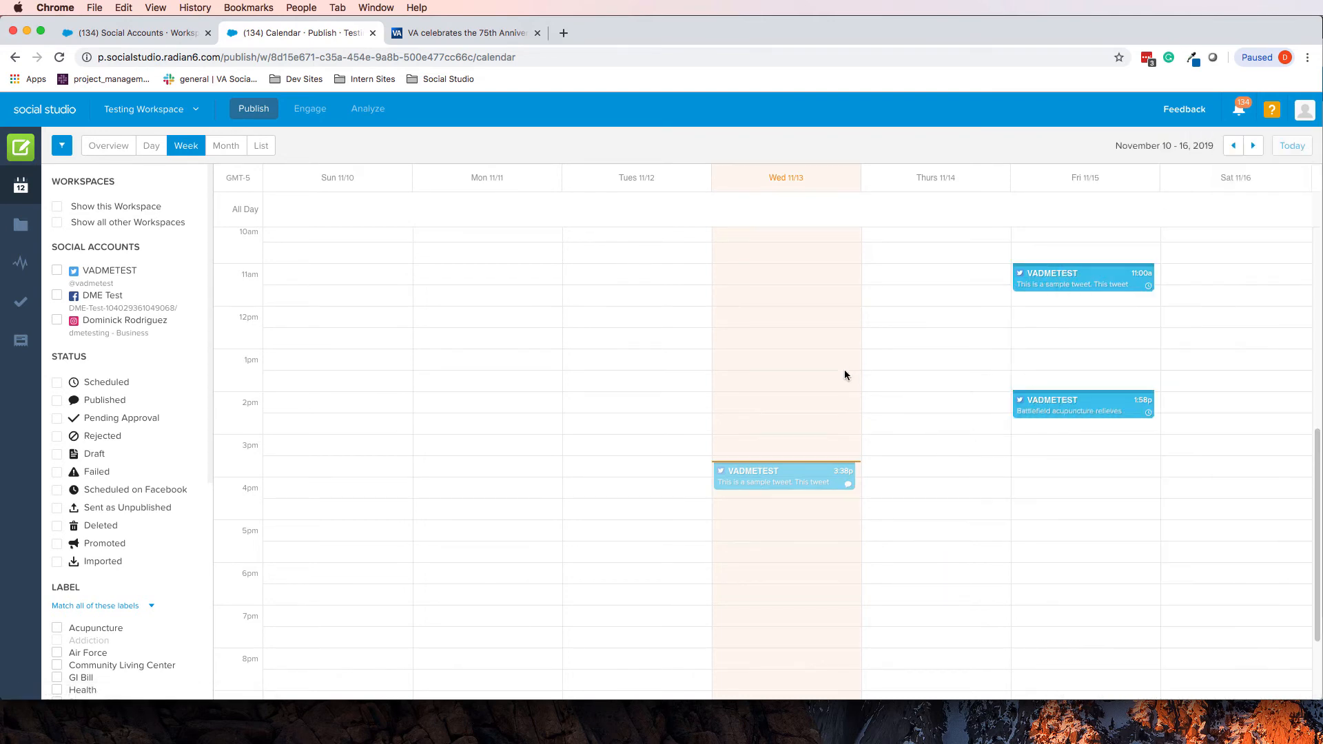
left_click(817, 474)
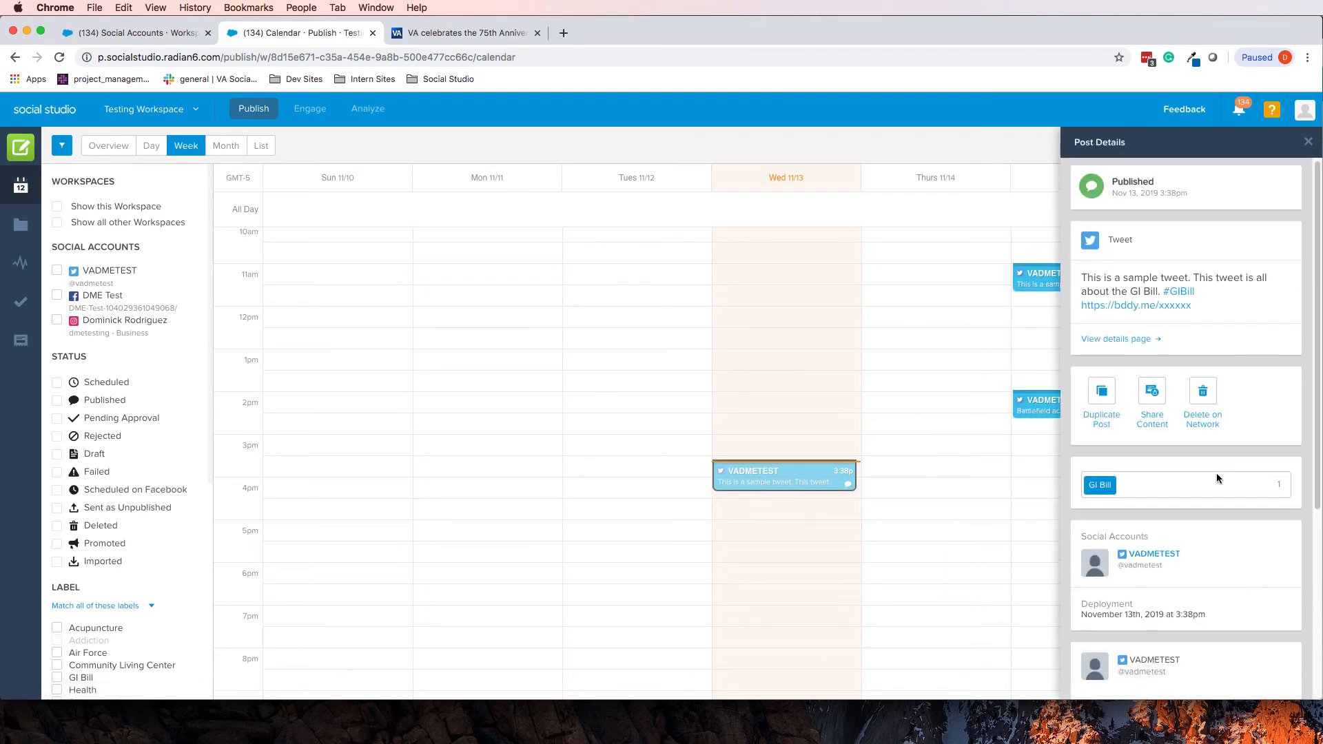
scroll(1217, 473, "down", 5)
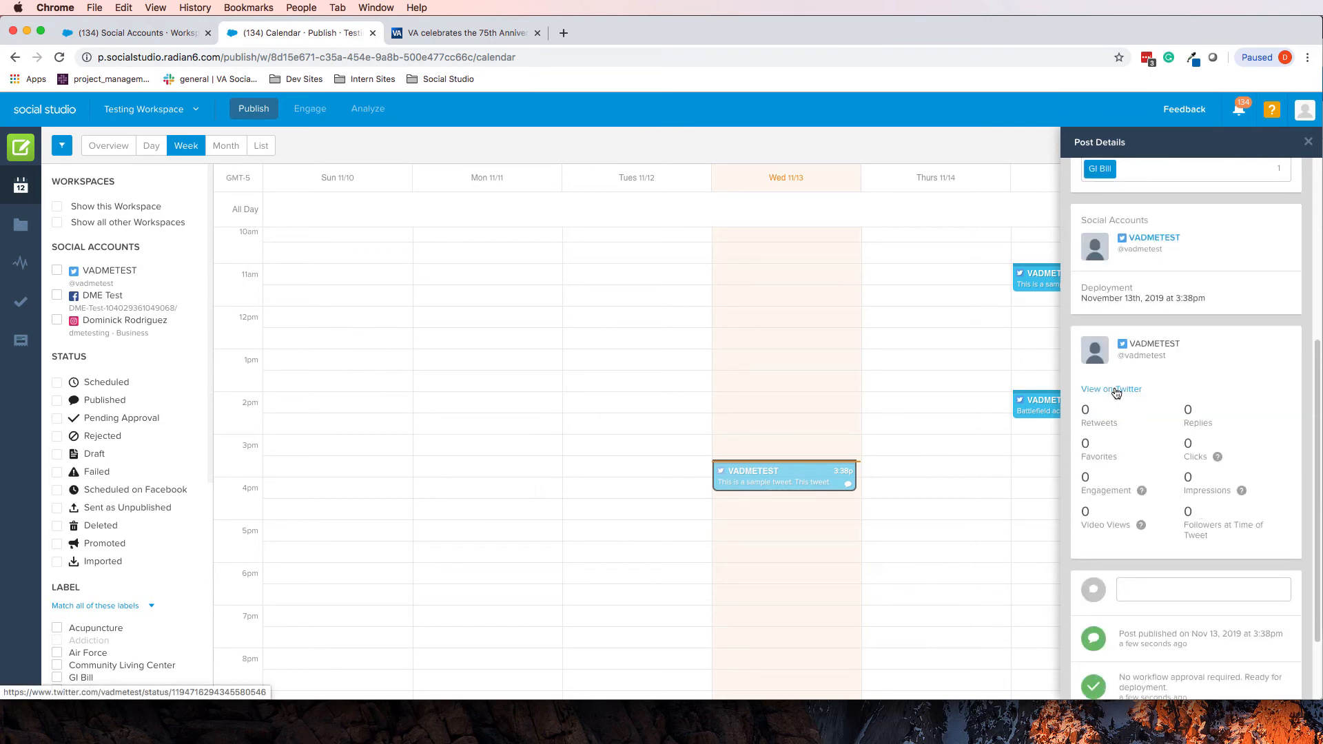
left_click(1116, 390)
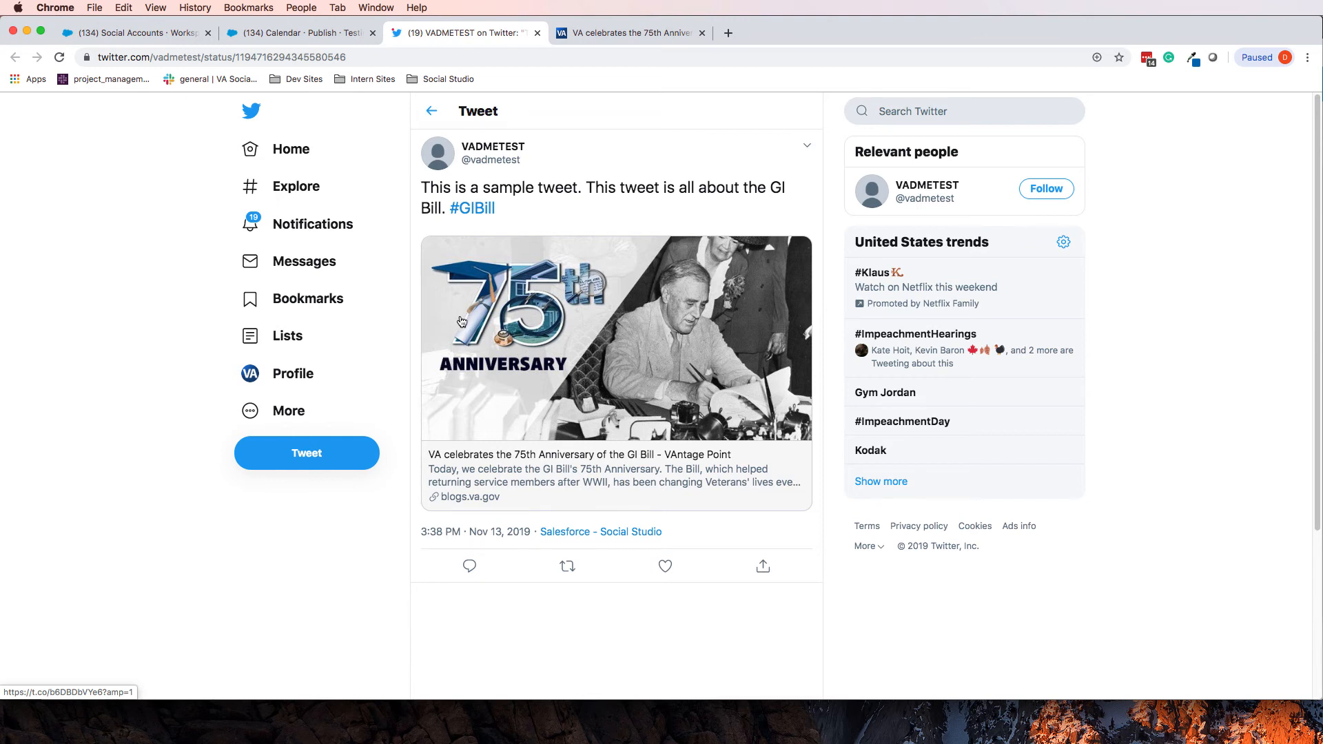
Check the live tweet with its 75th Anniversary blog card, then return to the Social Studio calendar
left_click(277, 33)
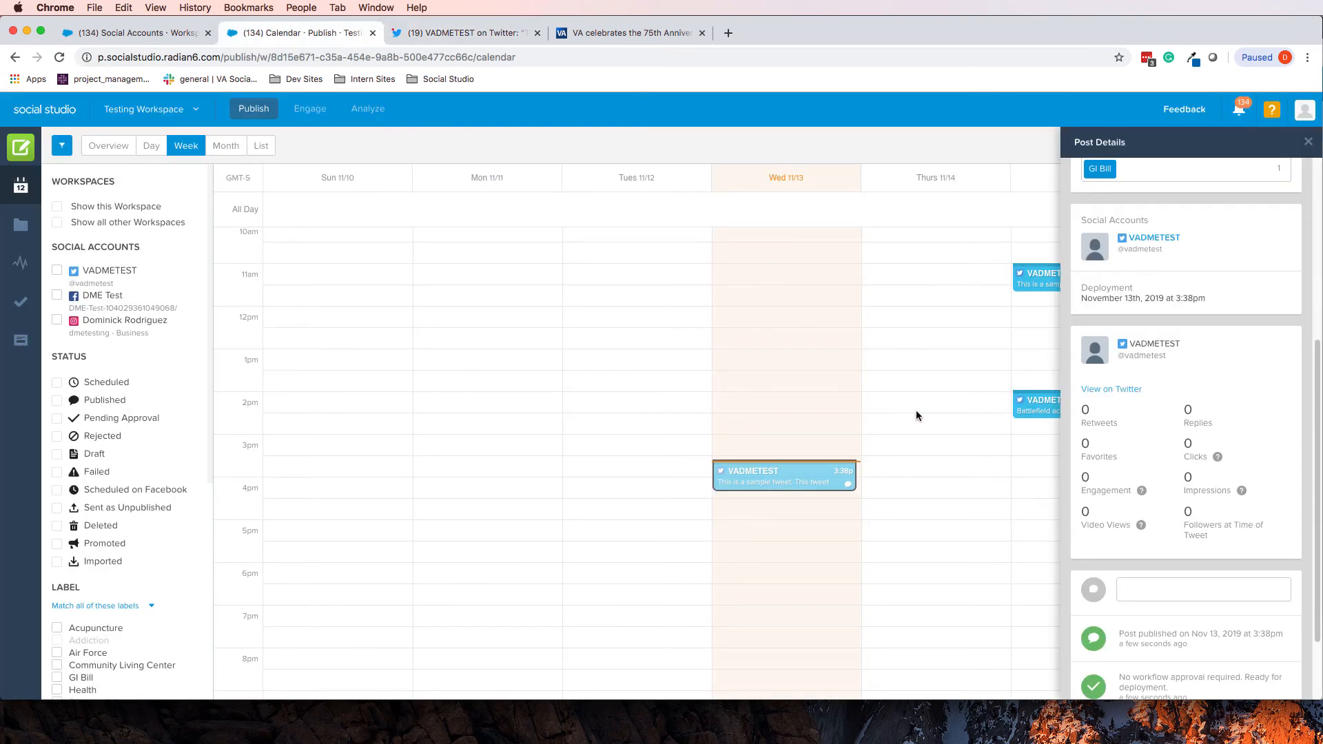
Close Post Details and open the Friday 11:00 am GI Bill tweet for editing
left_click(1308, 142)
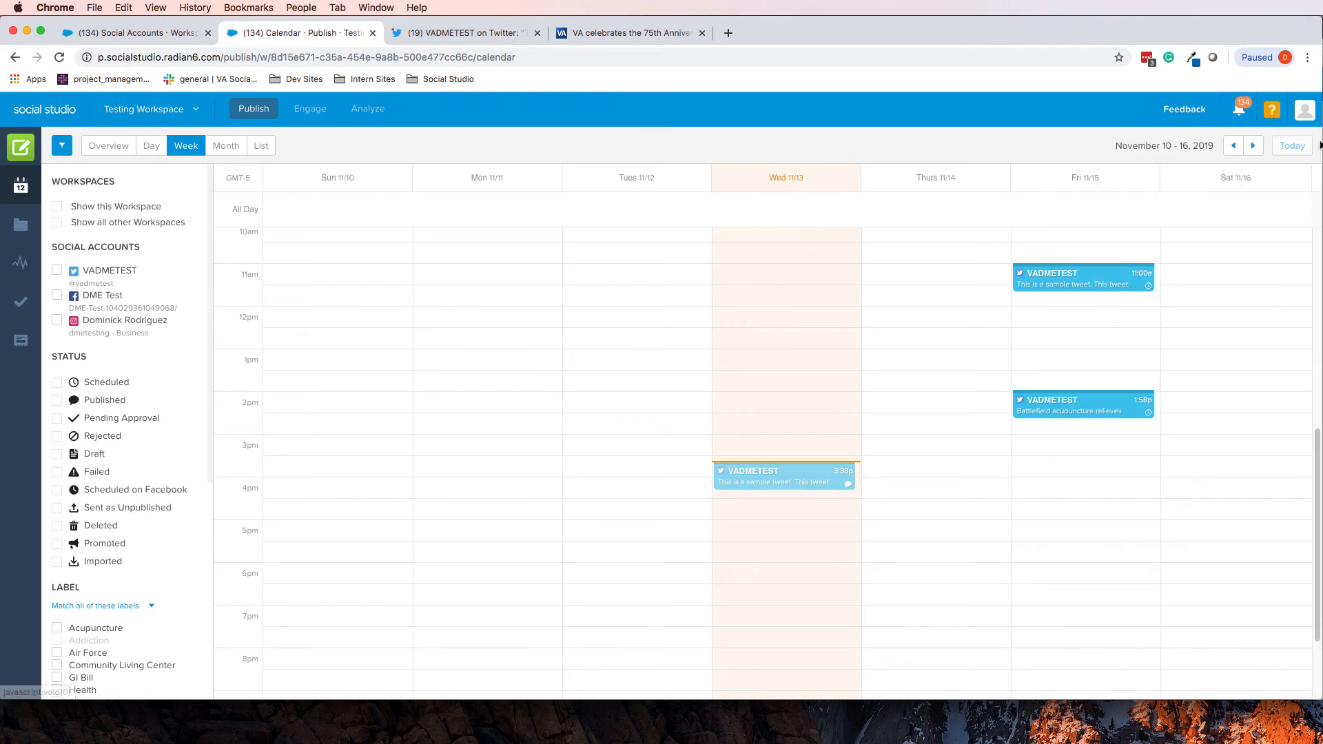
left_click(1078, 295)
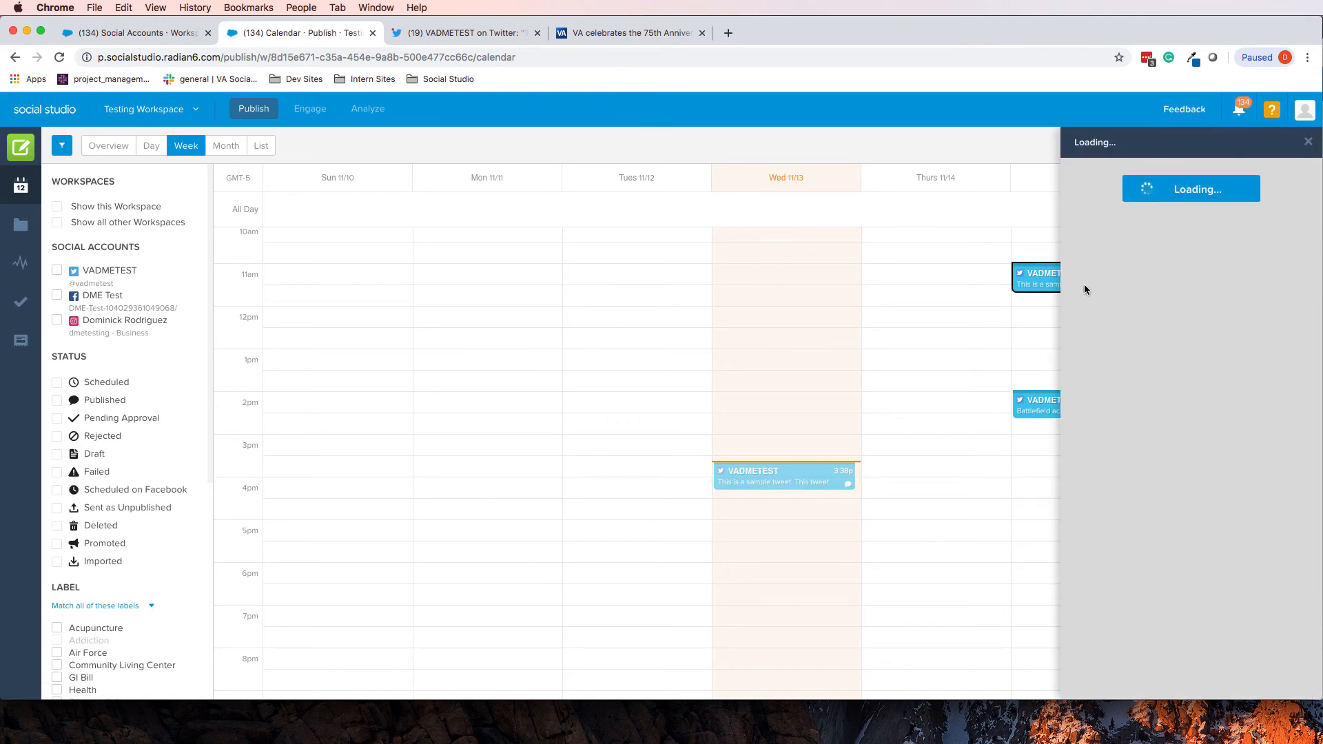
left_click(1097, 391)
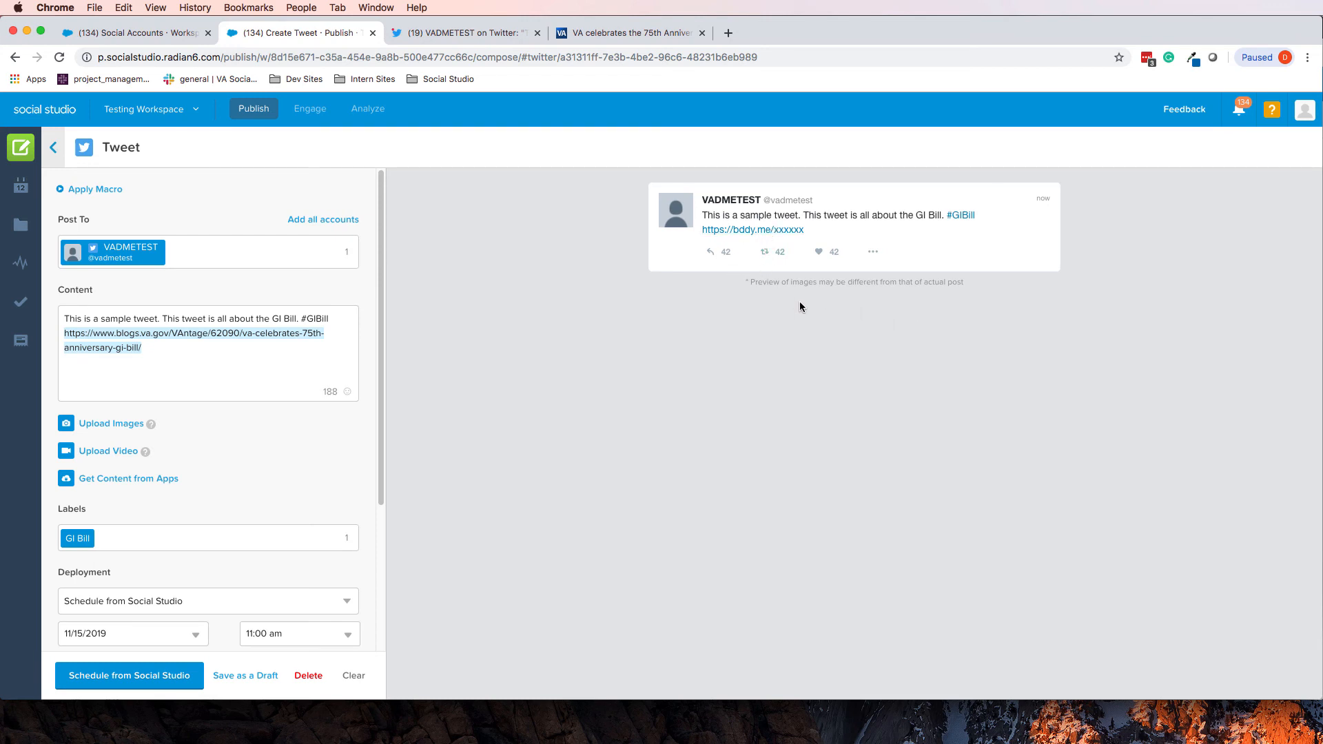
Glance at the posted tweet on Twitter, then return and review the compose form with its bddy.me link preview
left_click(455, 33)
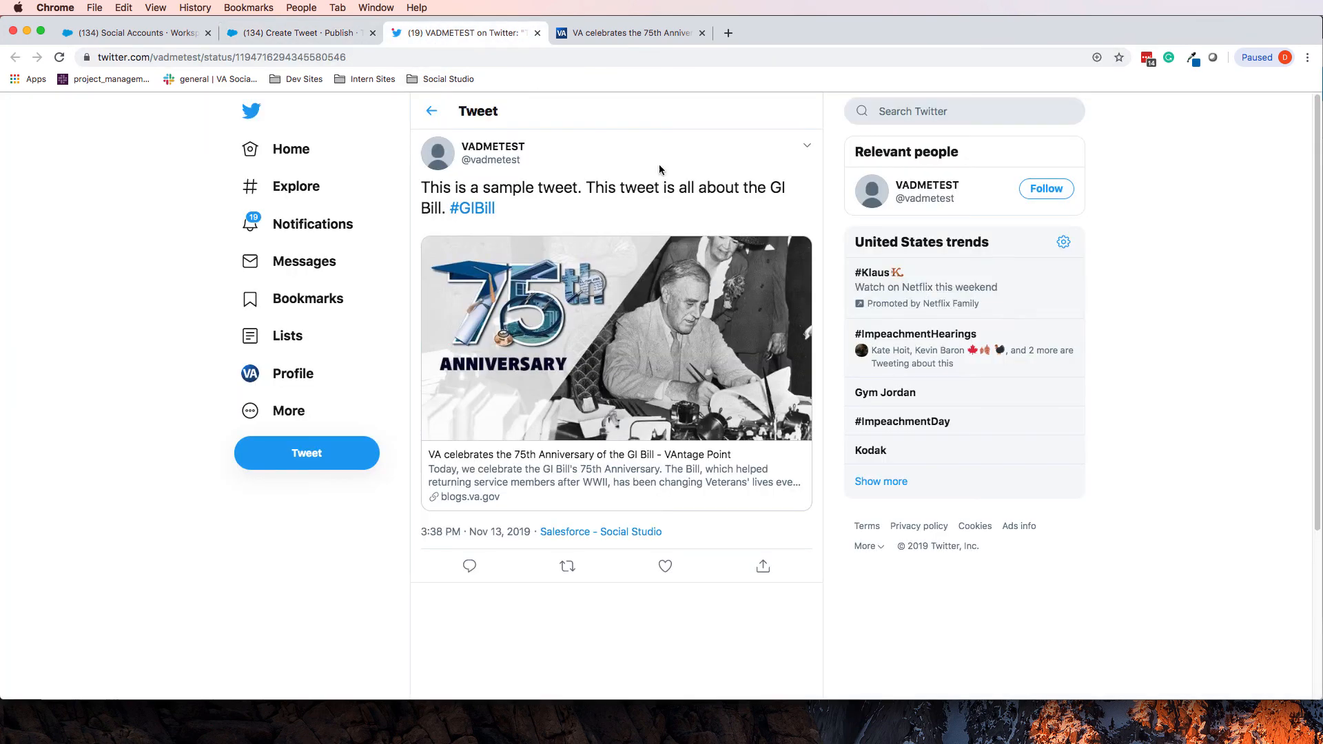
left_click(271, 34)
scroll(179, 405, "down", 3)
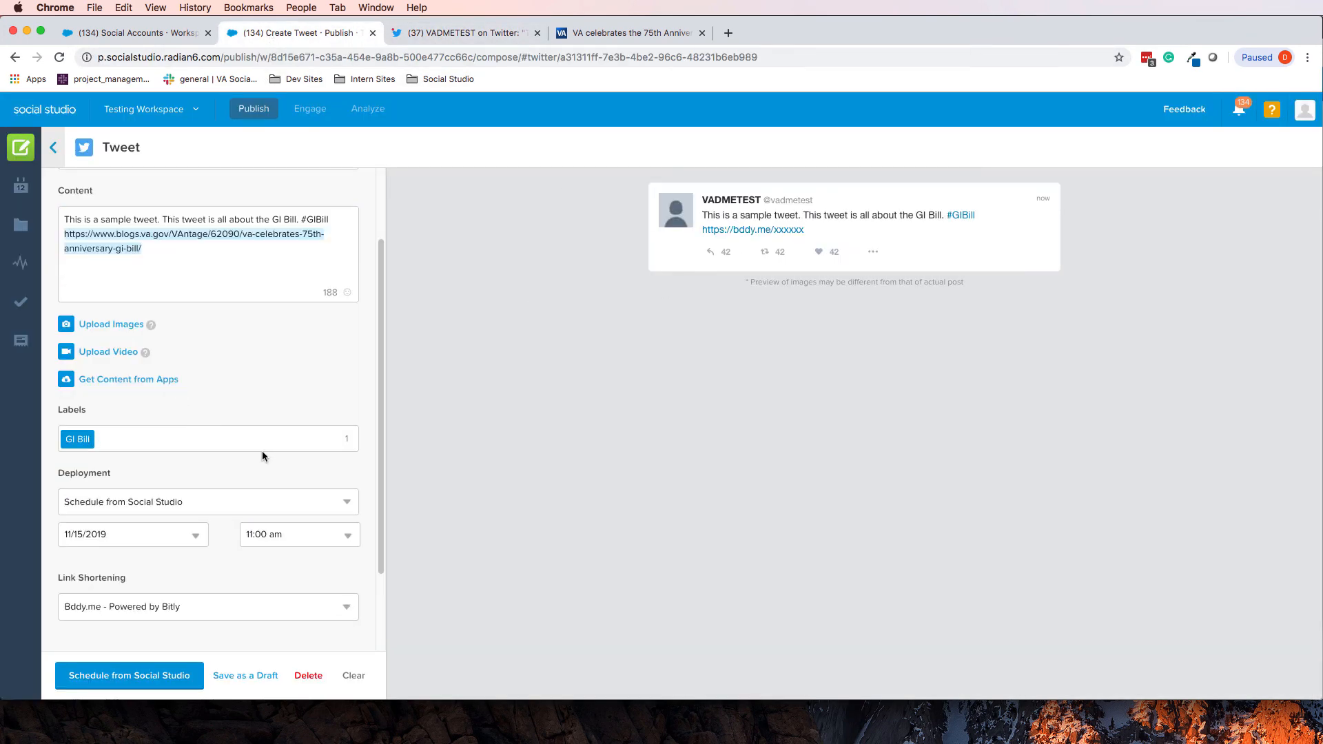
scroll(262, 455, "down", 1)
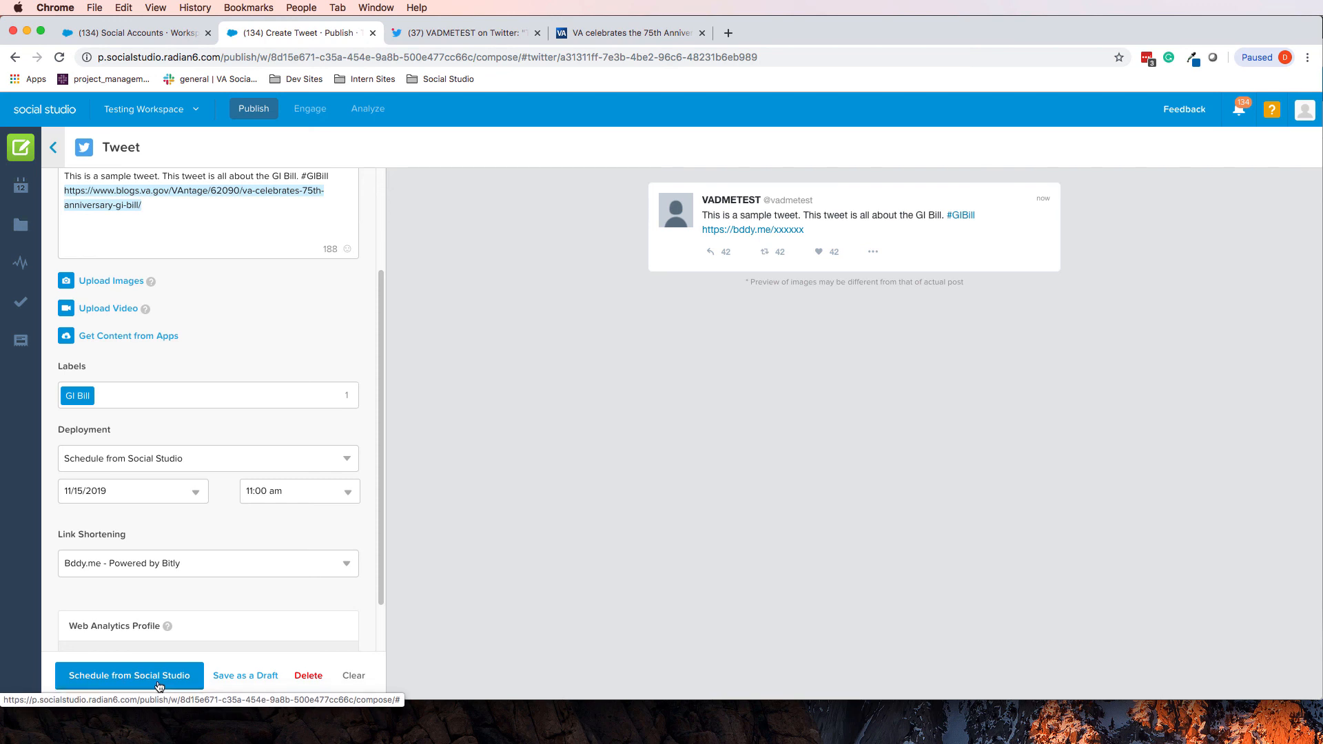
Save the Friday 11:00 am tweet as a draft and confirm its Draft status from the week calendar
left_click(232, 676)
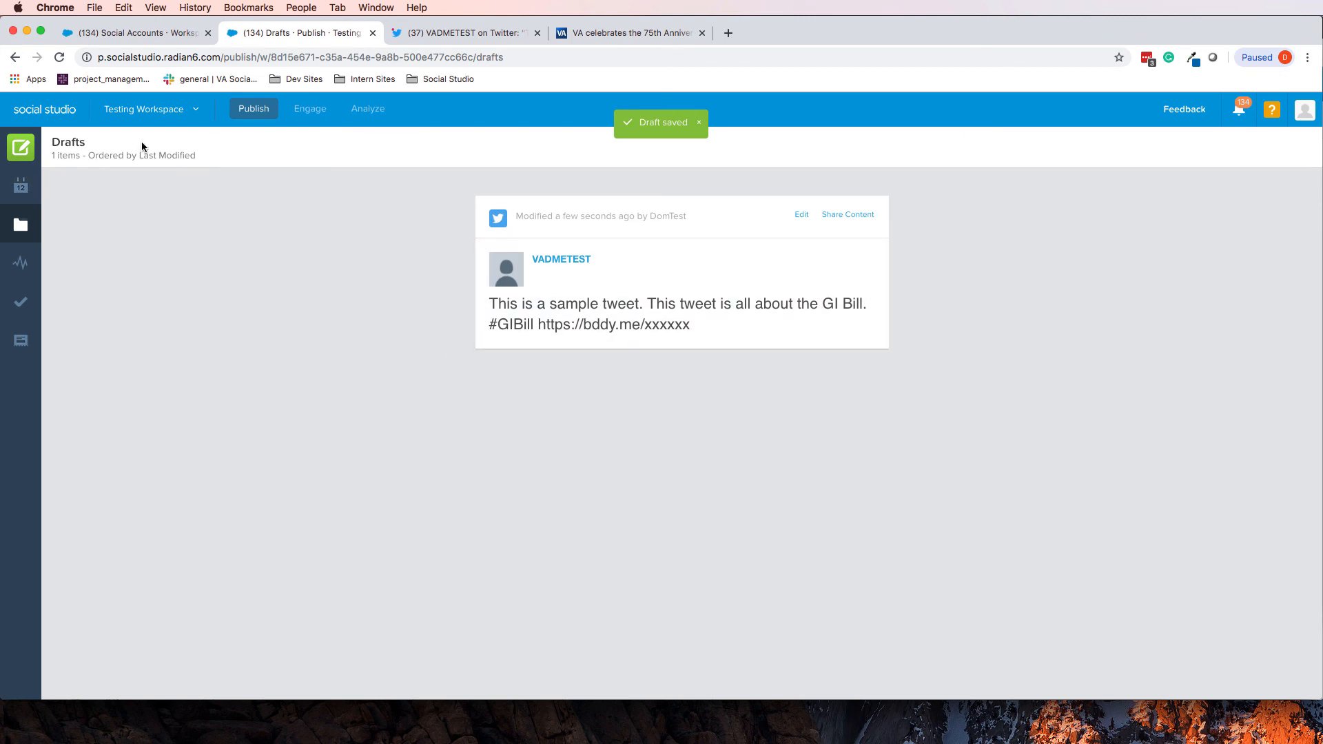
left_click(21, 186)
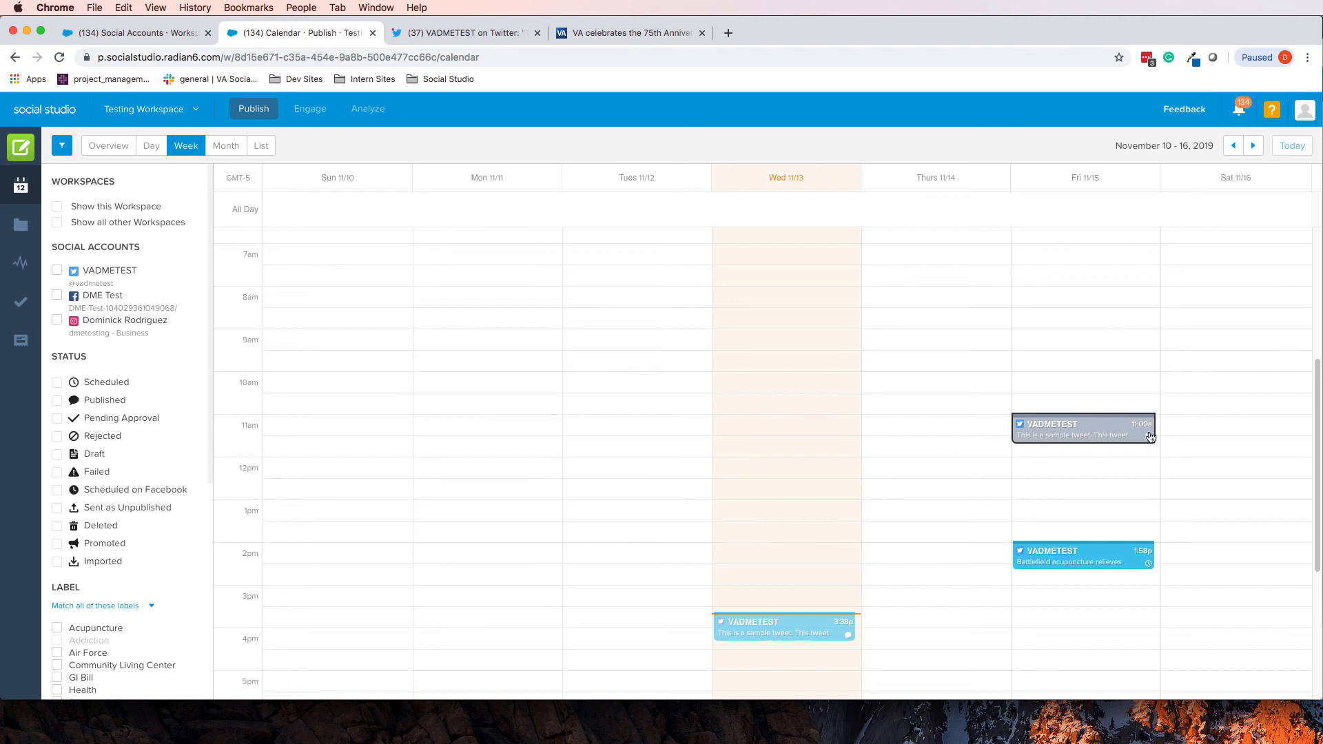
left_click(1110, 429)
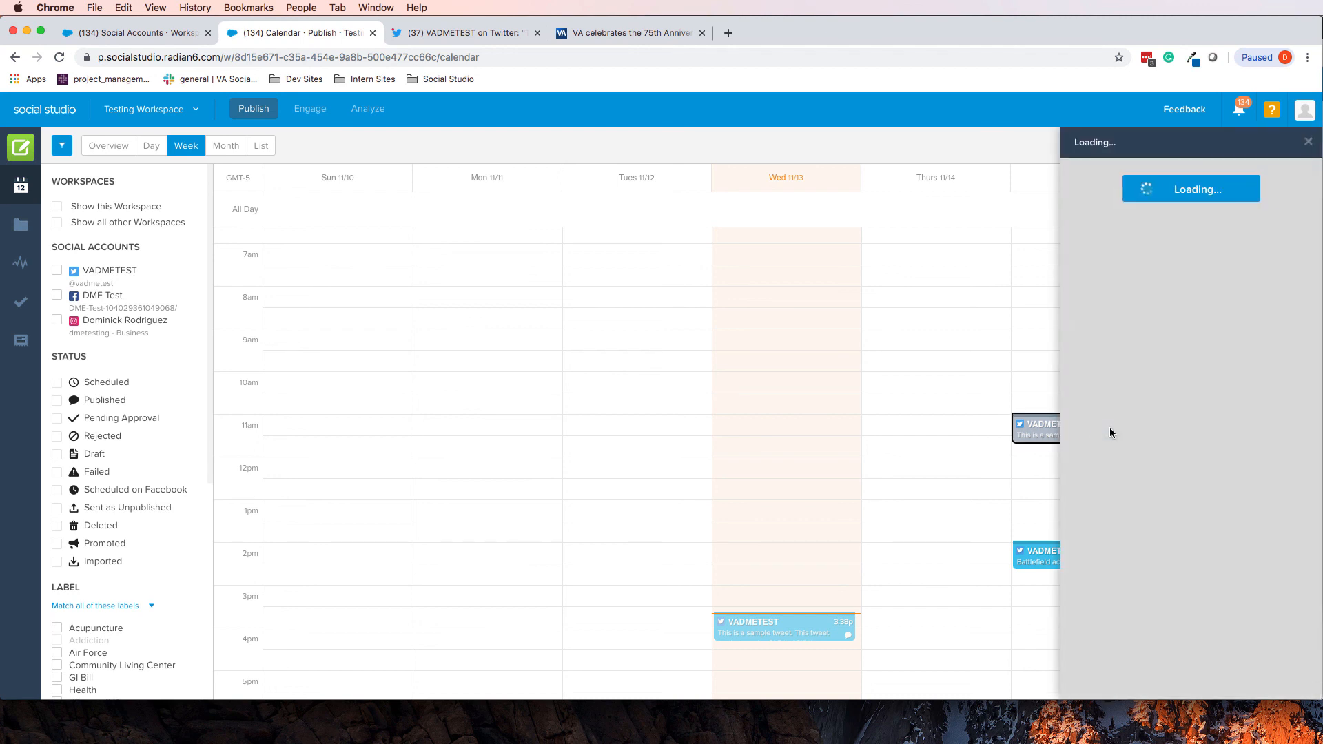